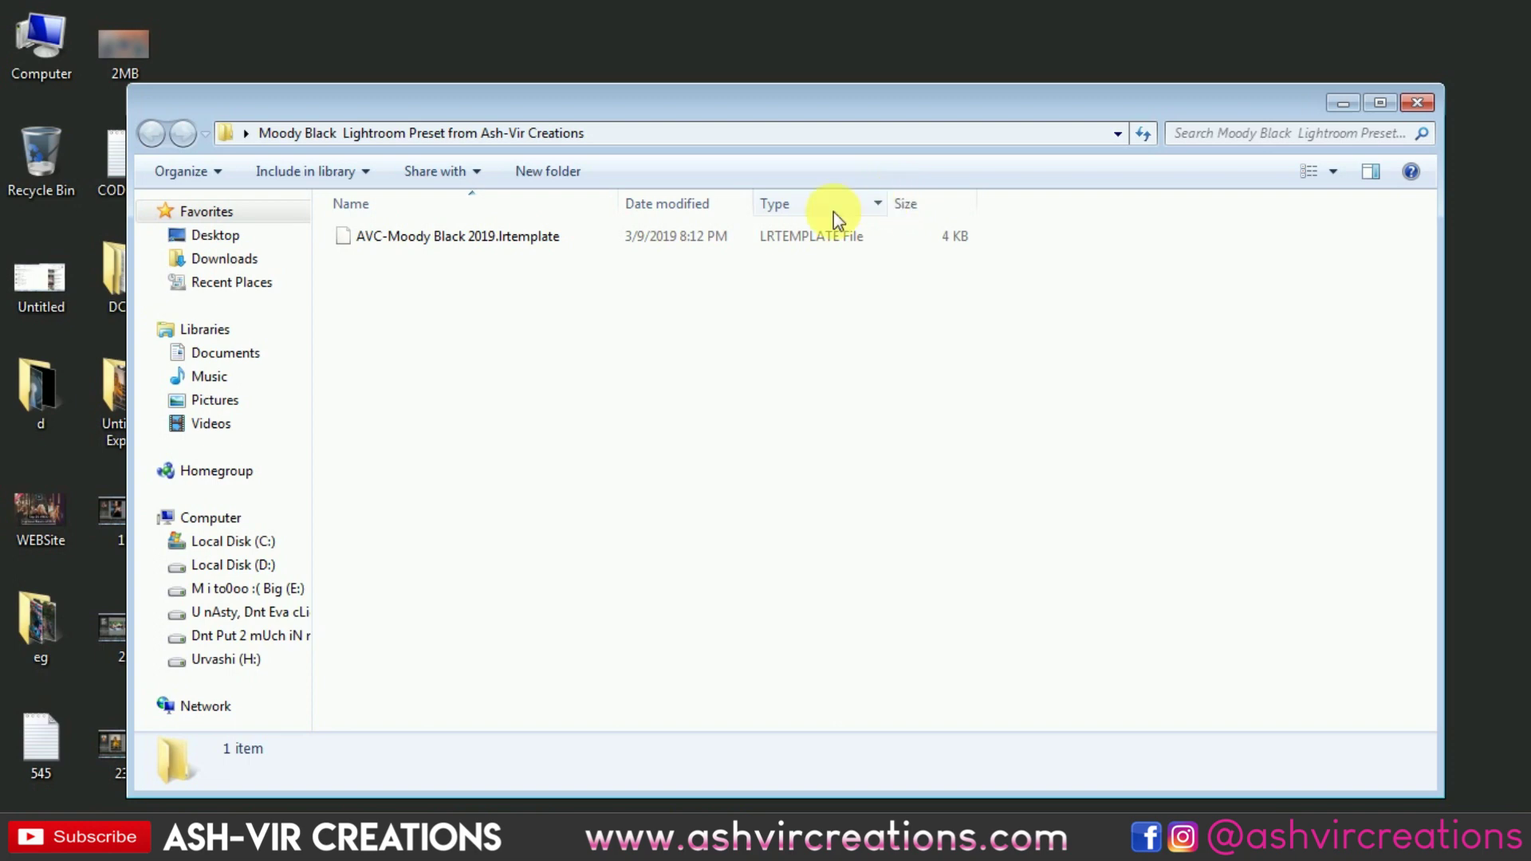
# Step: Copy the AVC-Moody Black 2019.lrtemplate preset file
pyautogui.click(525, 234)
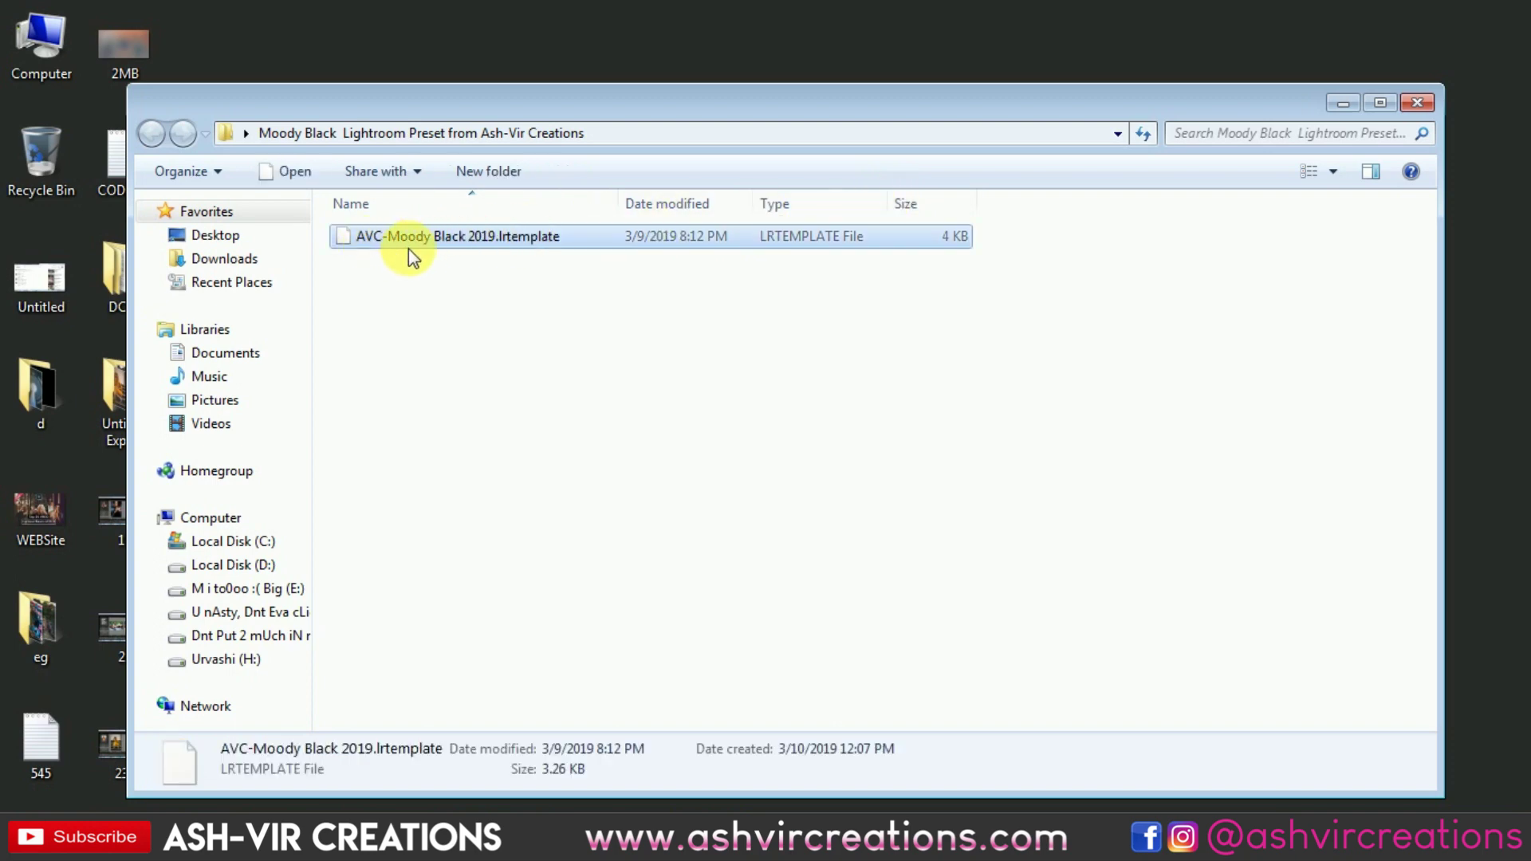
pyautogui.rightClick(527, 231)
pyautogui.click(587, 510)
# Step: Go to Local Disk (C:) > Users and open the user's profile folder
pyautogui.click(295, 541)
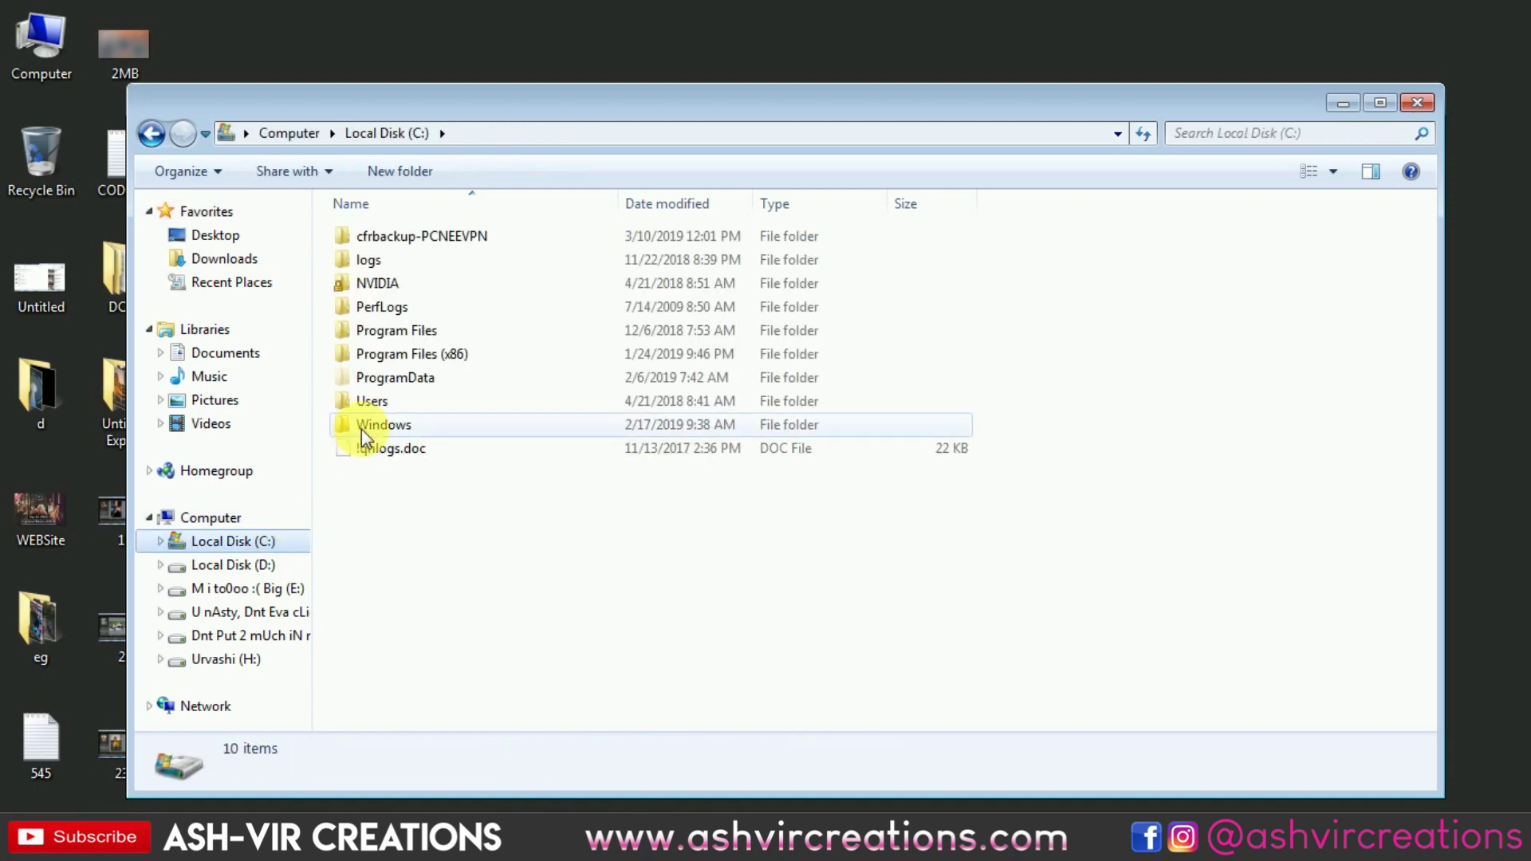
pyautogui.doubleClick(376, 405)
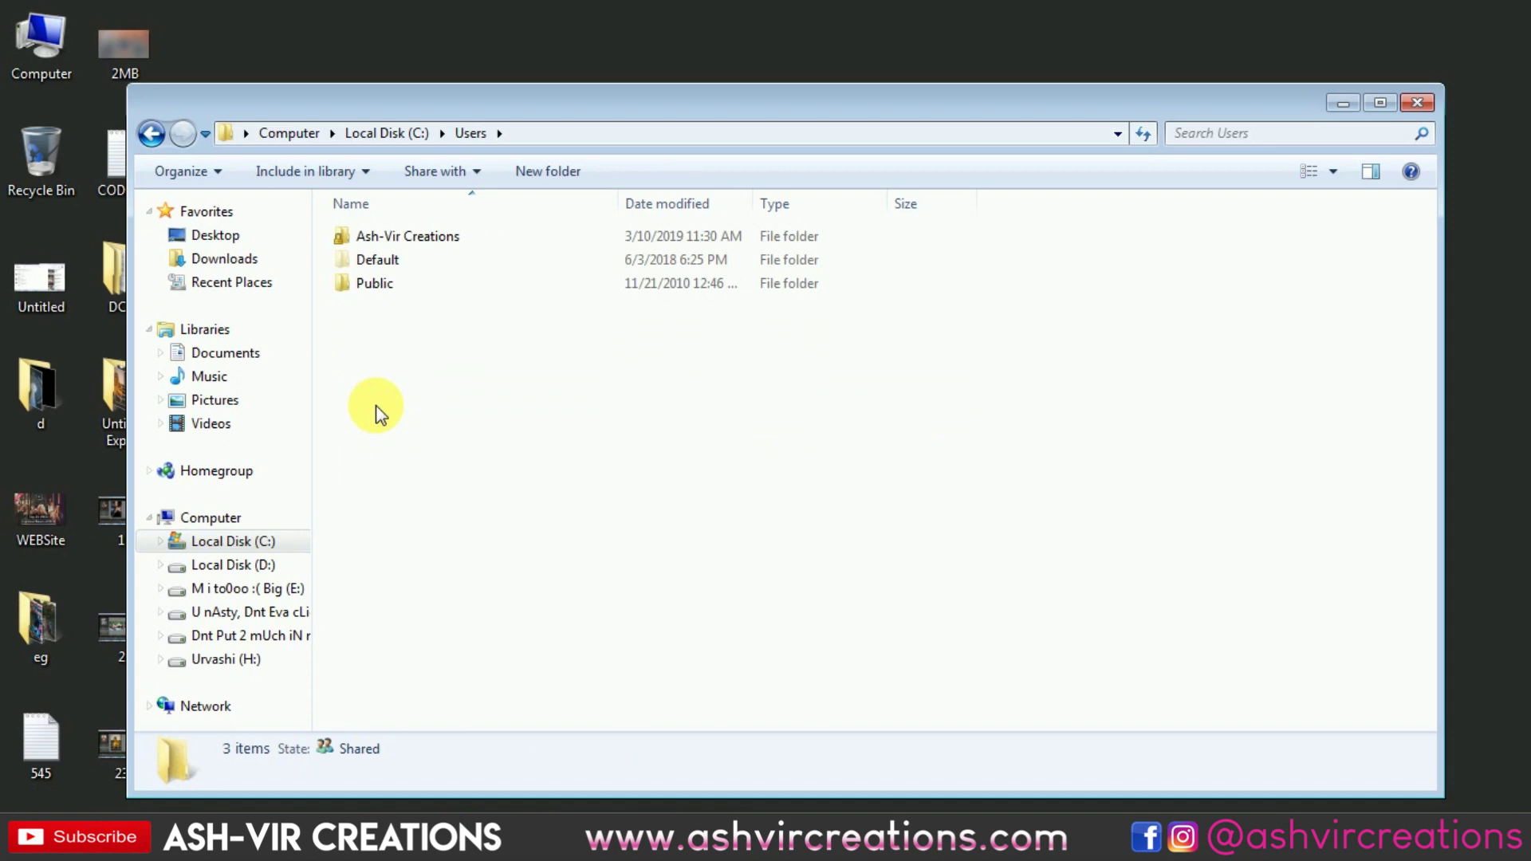
pyautogui.click(414, 236)
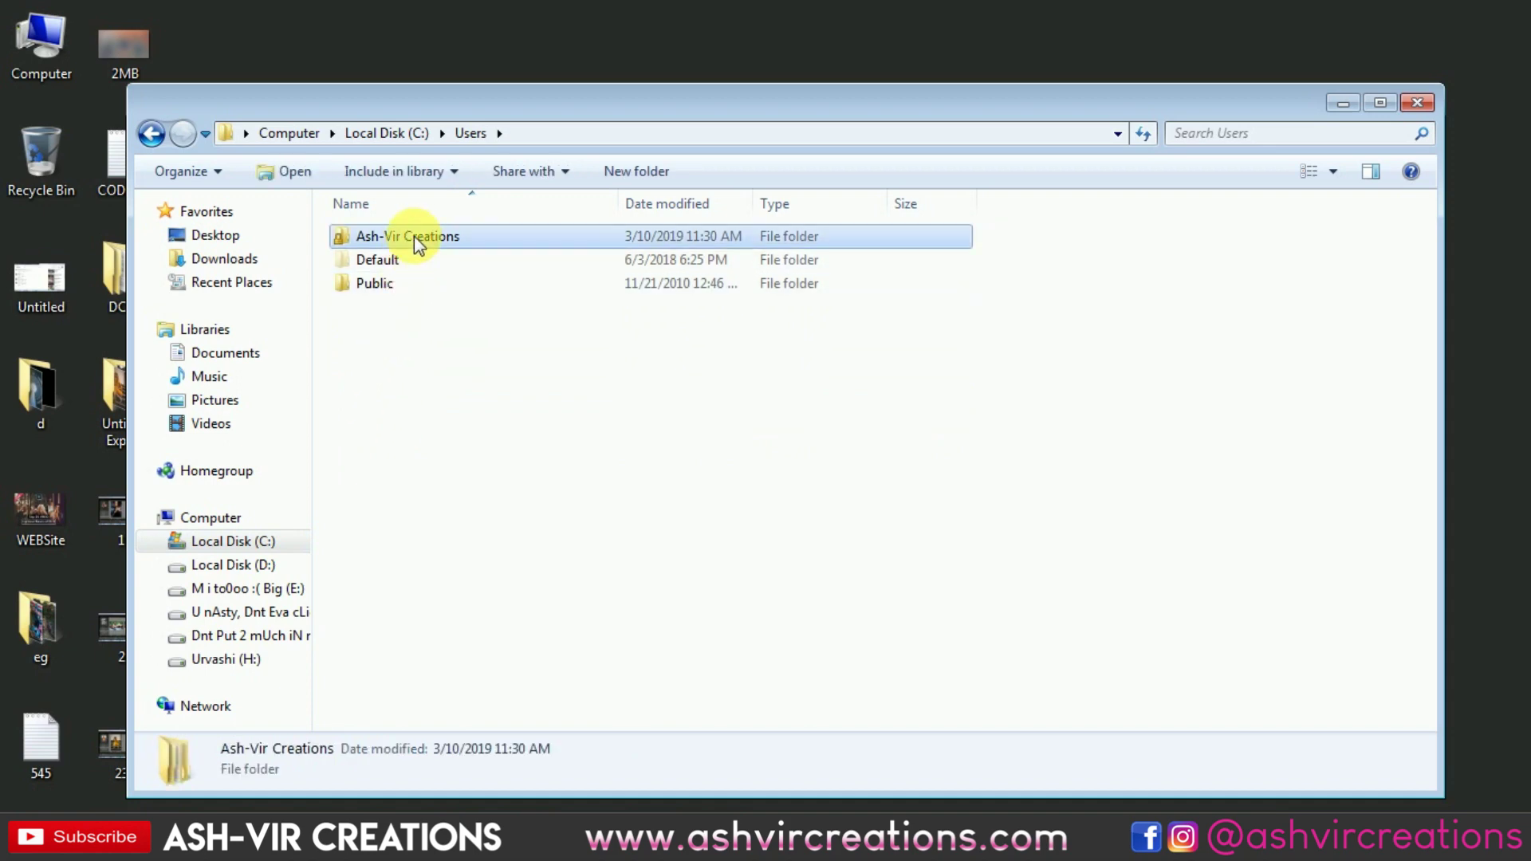
pyautogui.doubleClick(464, 249)
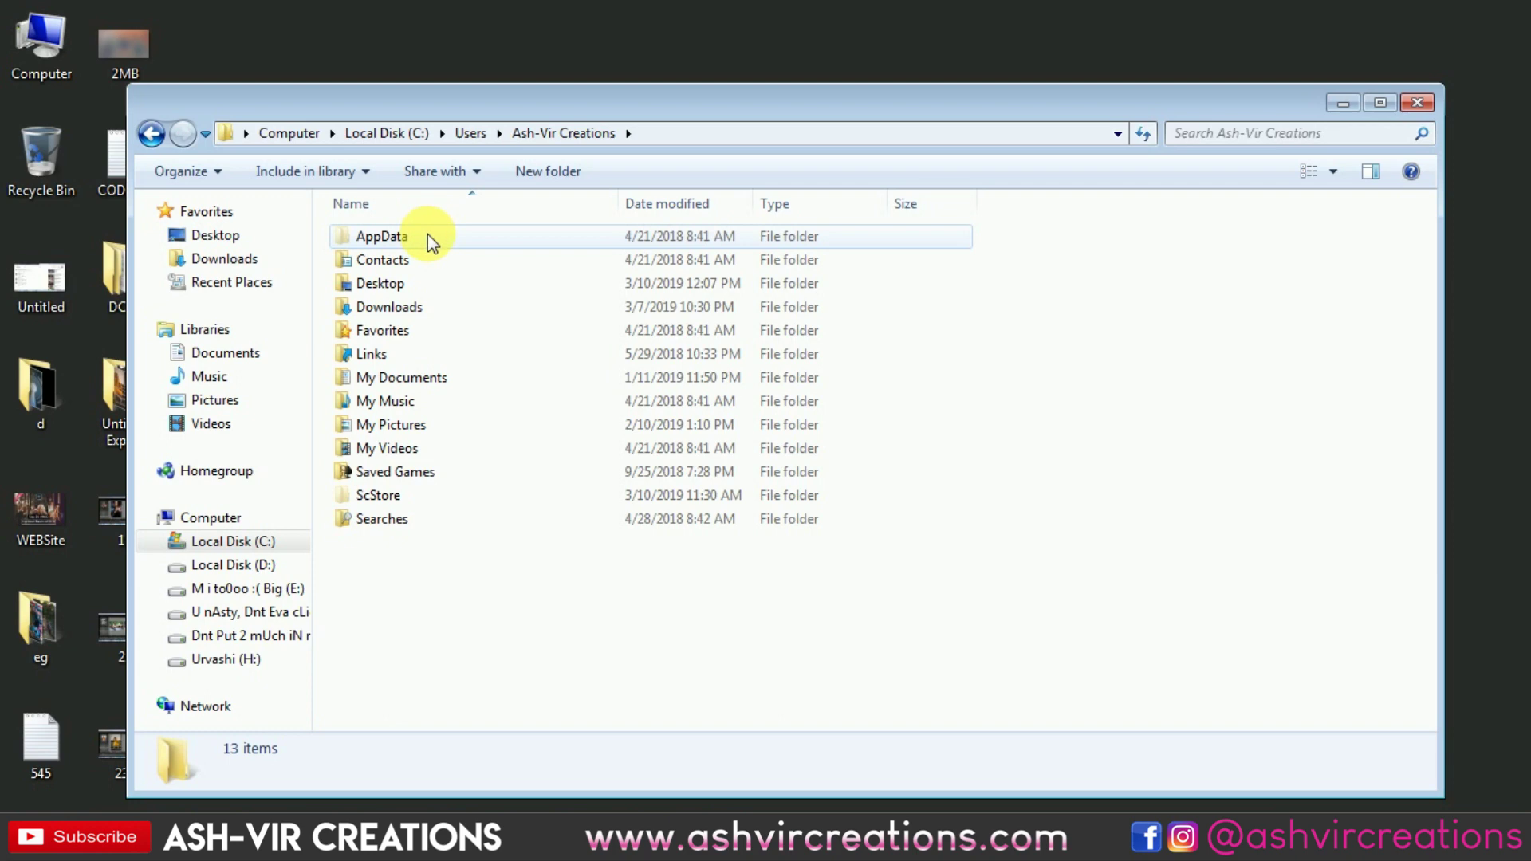
# Step: Turn on showing hidden files and folders in Folder and search options
pyautogui.click(207, 169)
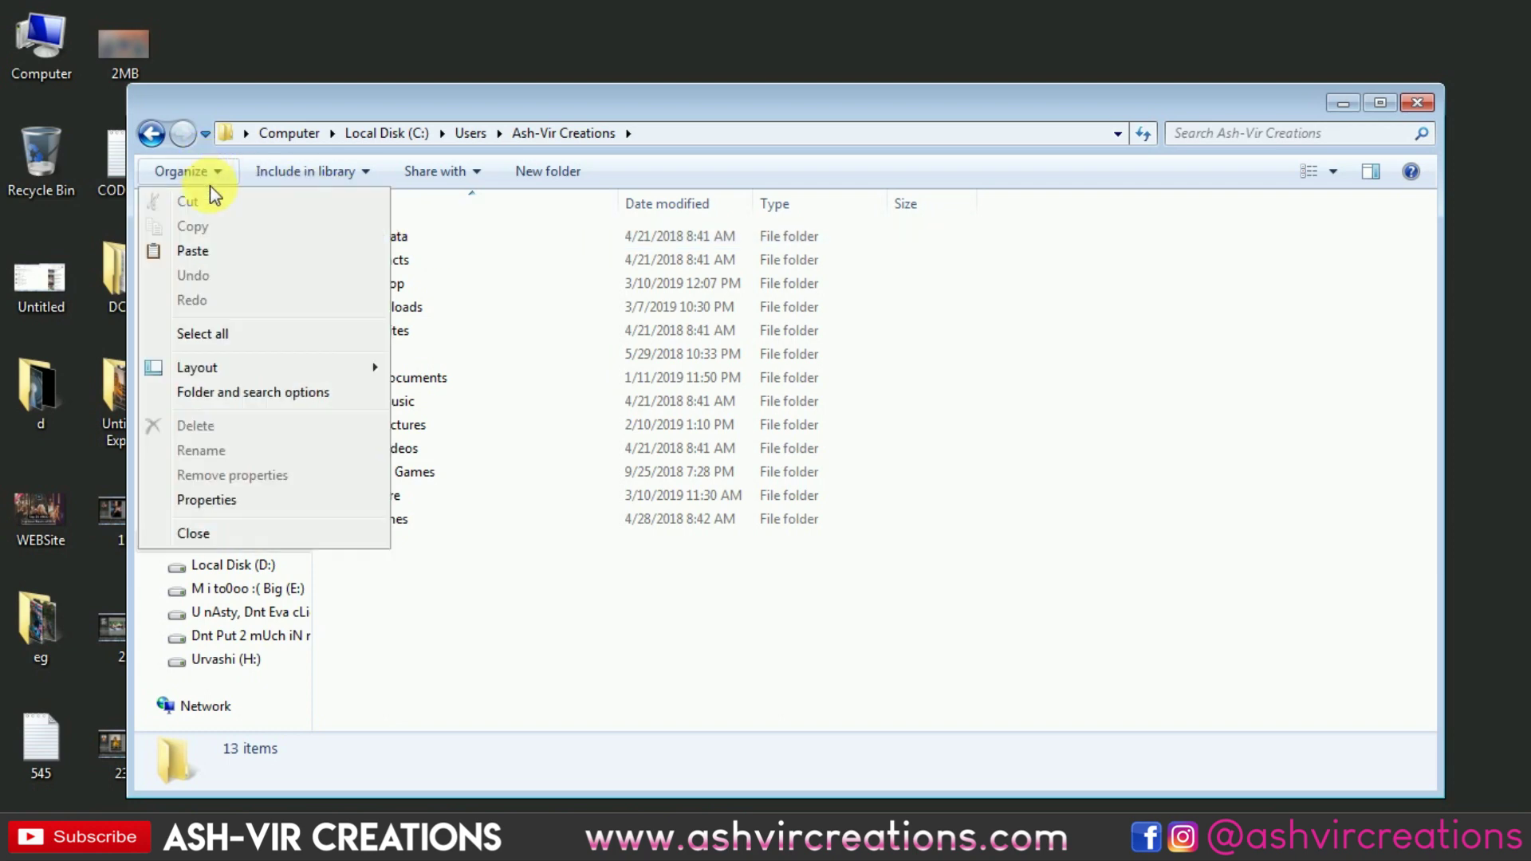
pyautogui.click(237, 394)
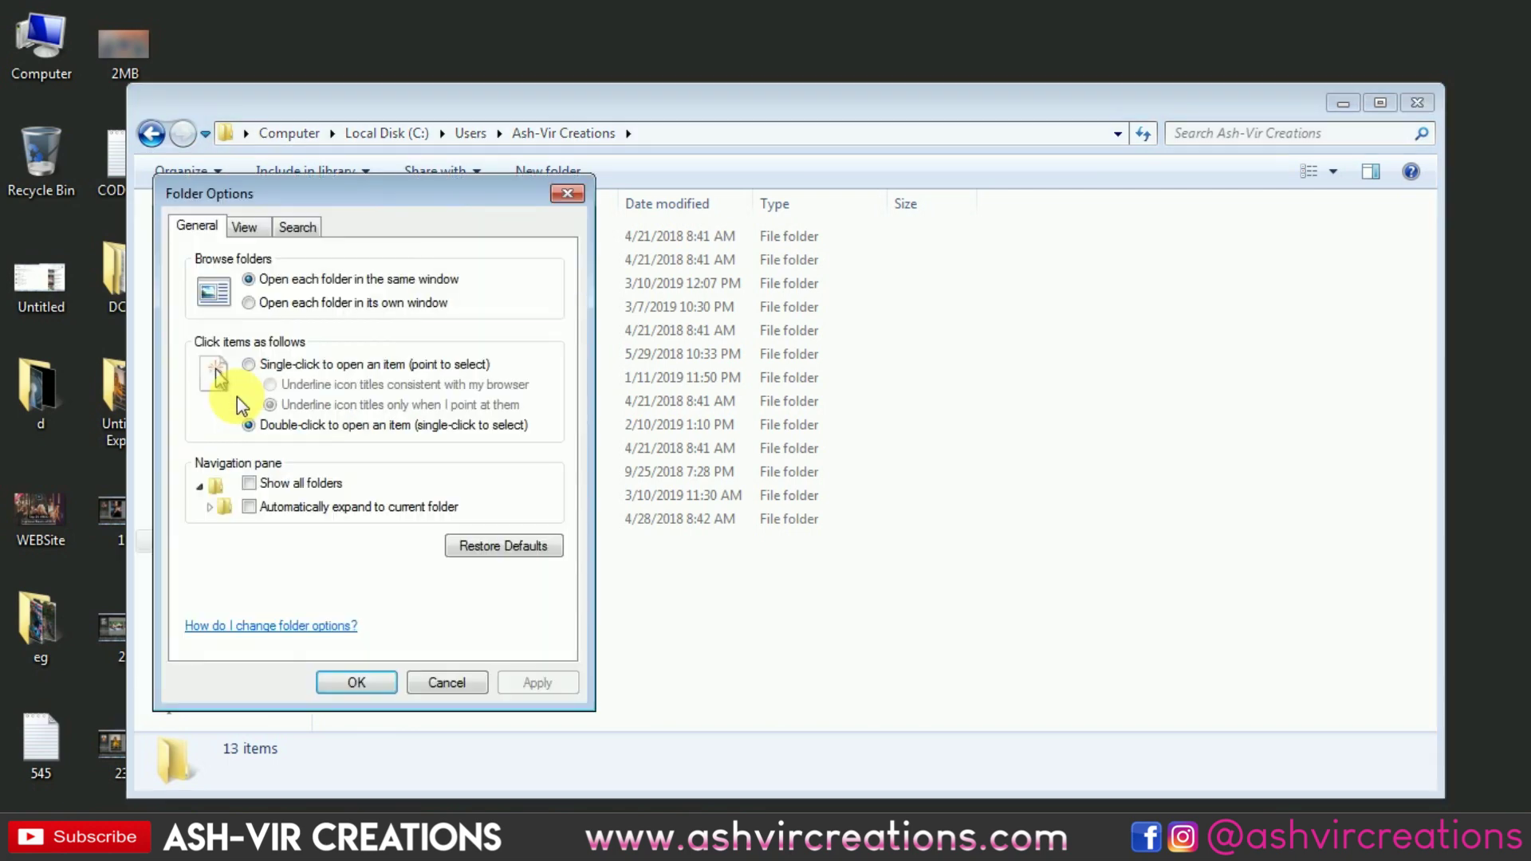
pyautogui.click(255, 238)
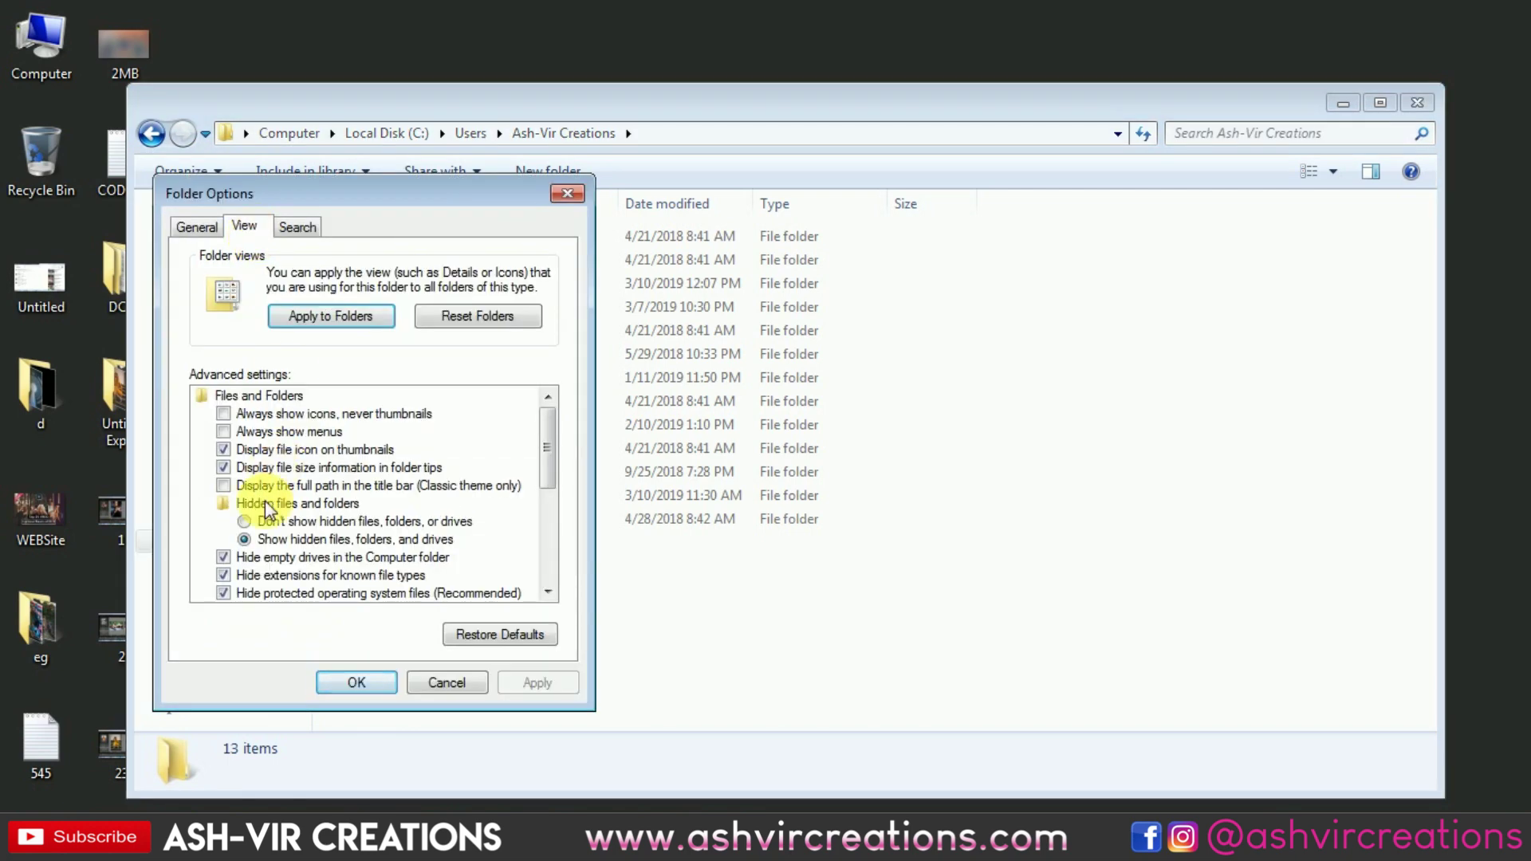
pyautogui.click(287, 539)
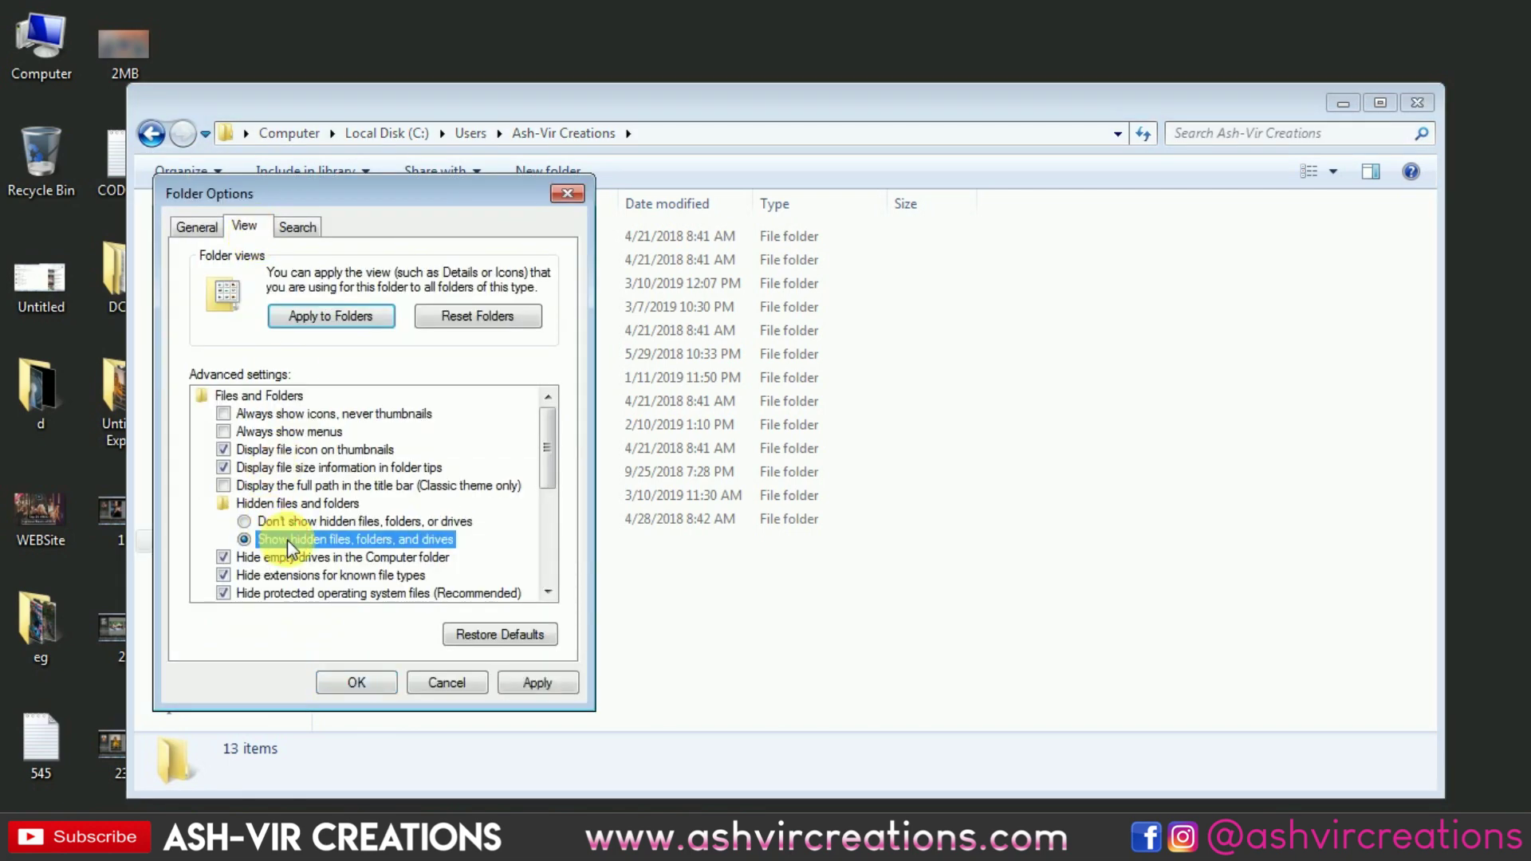
pyautogui.click(357, 683)
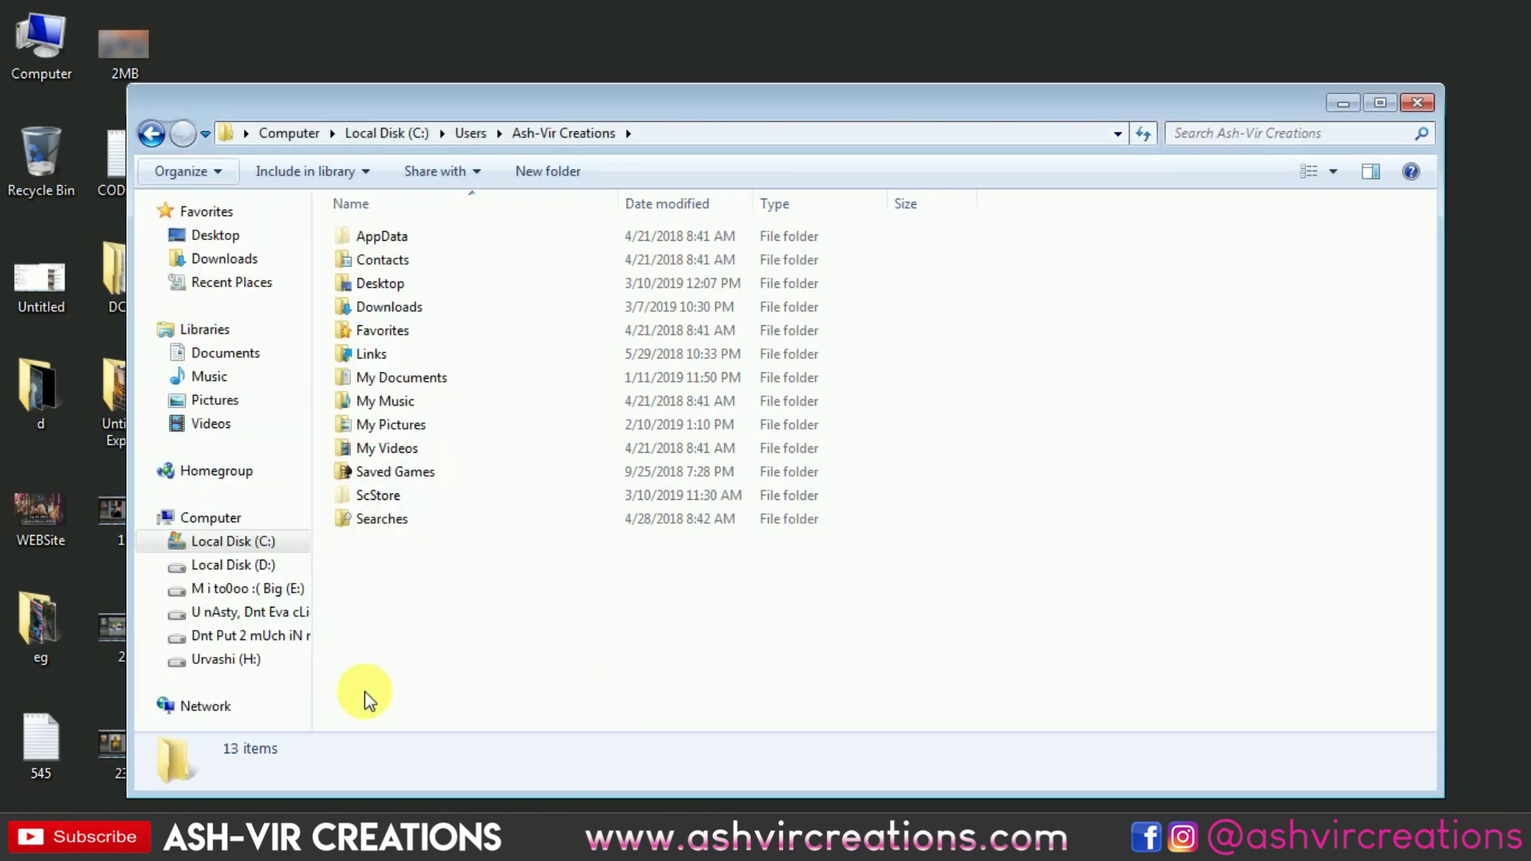
# Step: Go to AppData\Roaming\Adobe\Lightroom\Develop Presets\User Presets
pyautogui.click(438, 241)
pyautogui.doubleClick(438, 240)
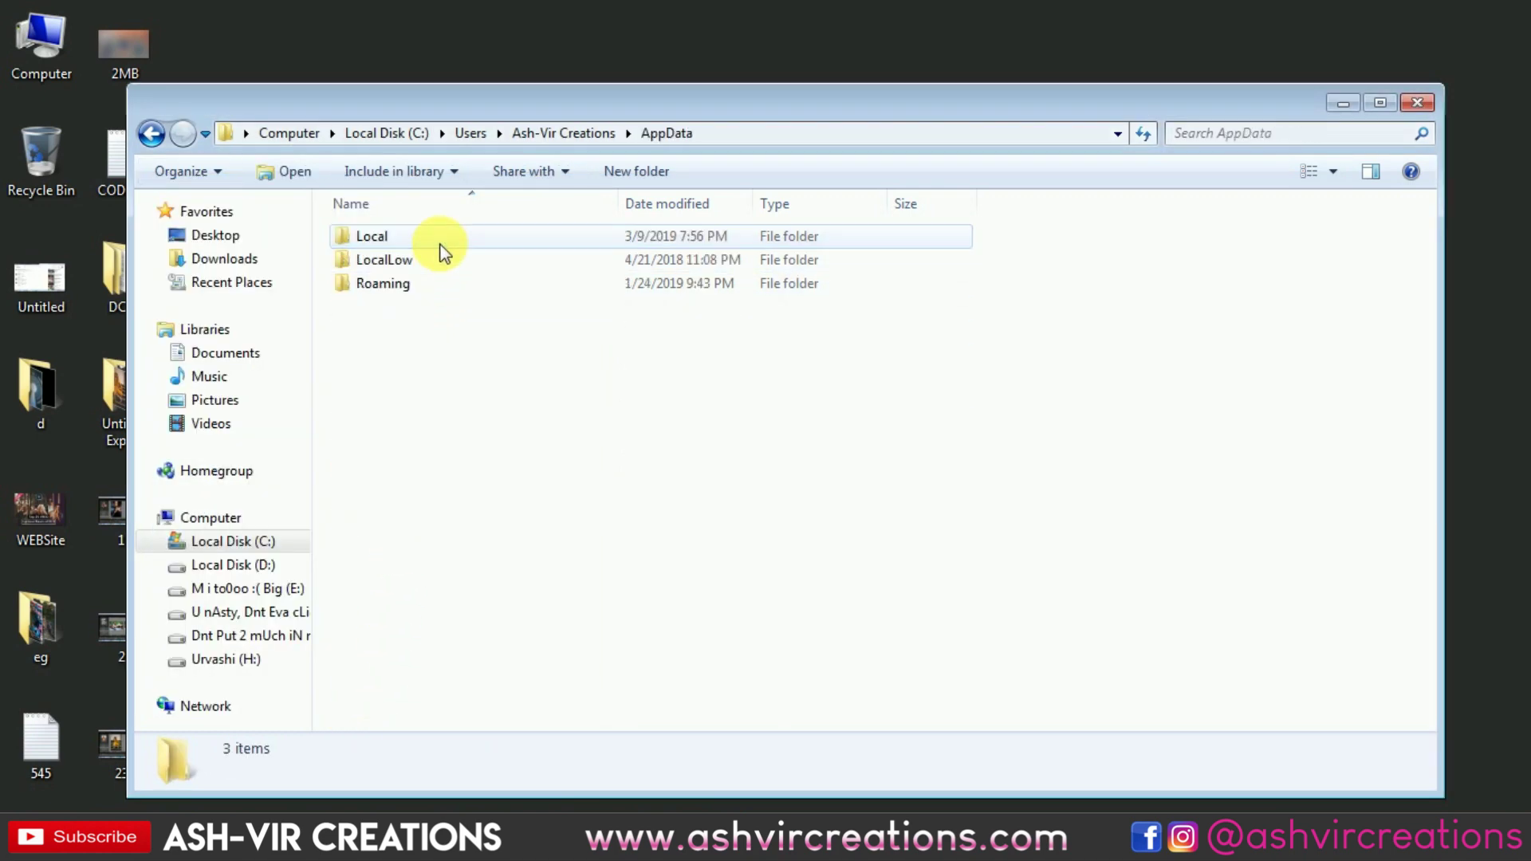
pyautogui.click(416, 282)
pyautogui.doubleClick(416, 282)
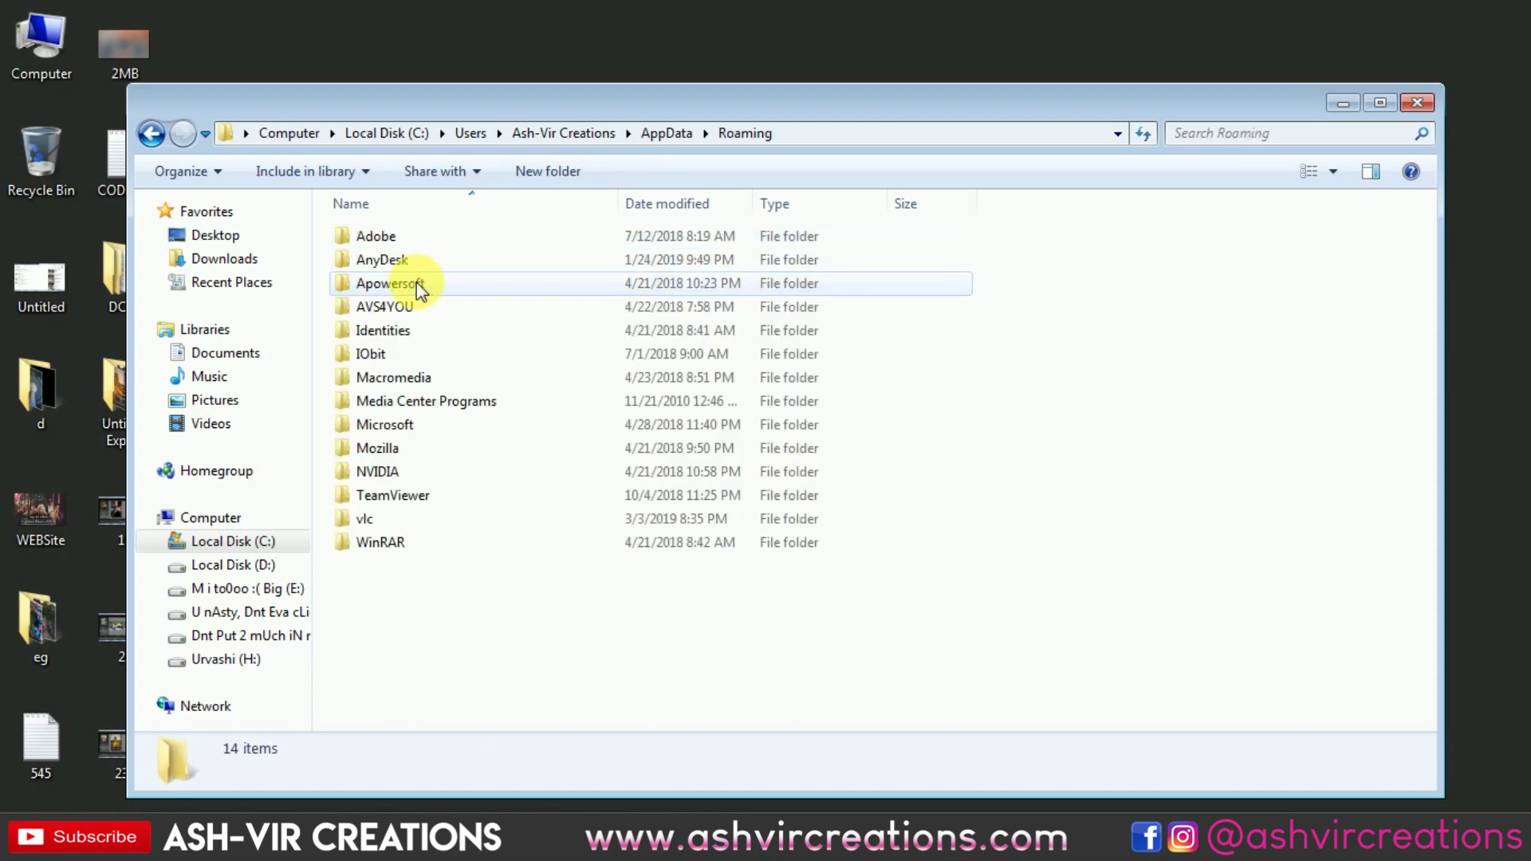
pyautogui.doubleClick(419, 243)
pyautogui.scroll(-3, 414, 244)
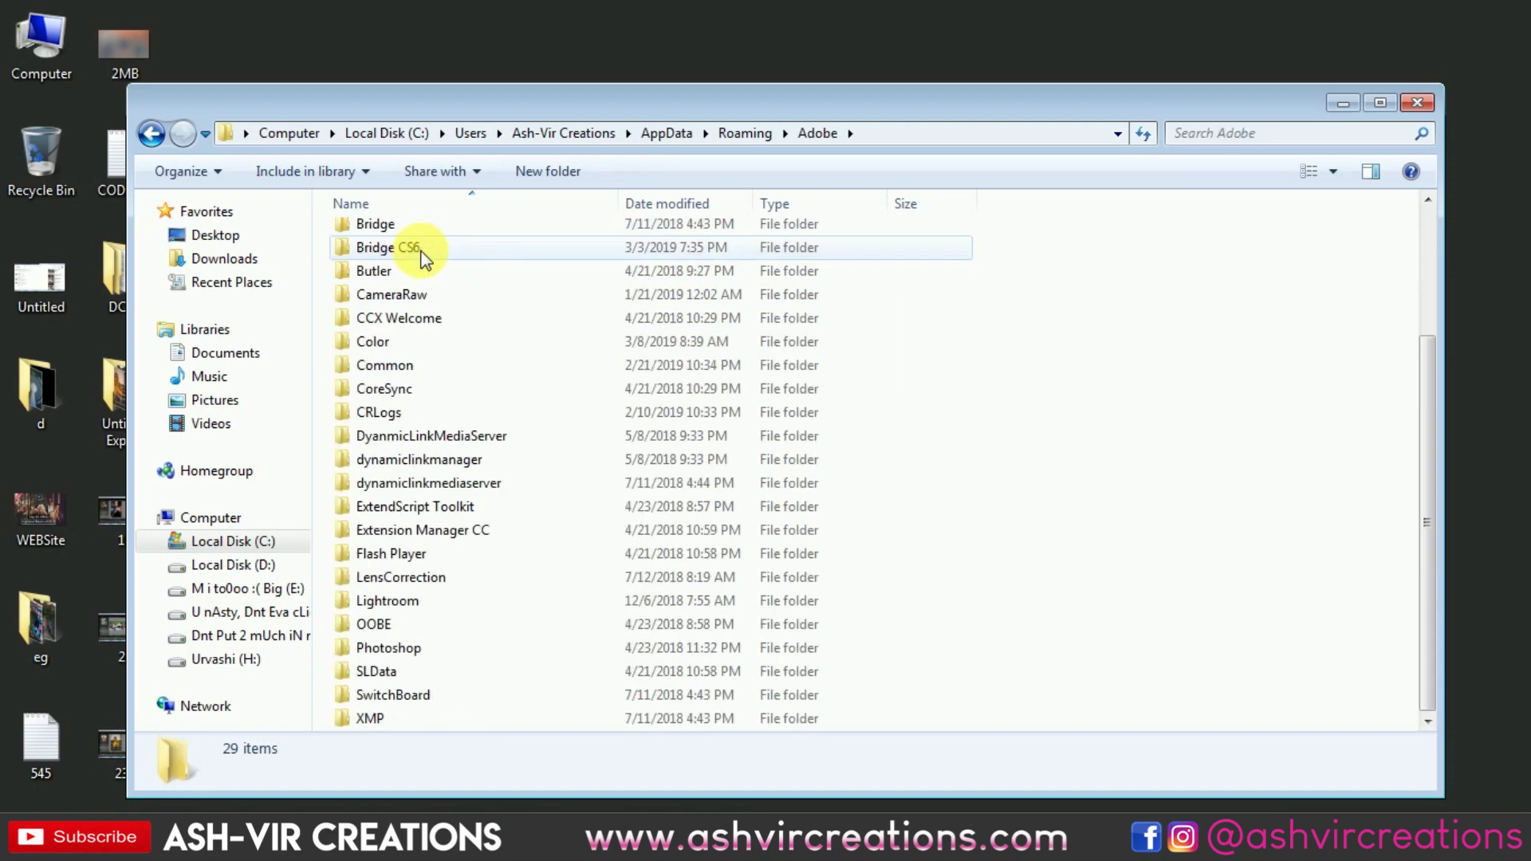
pyautogui.click(417, 606)
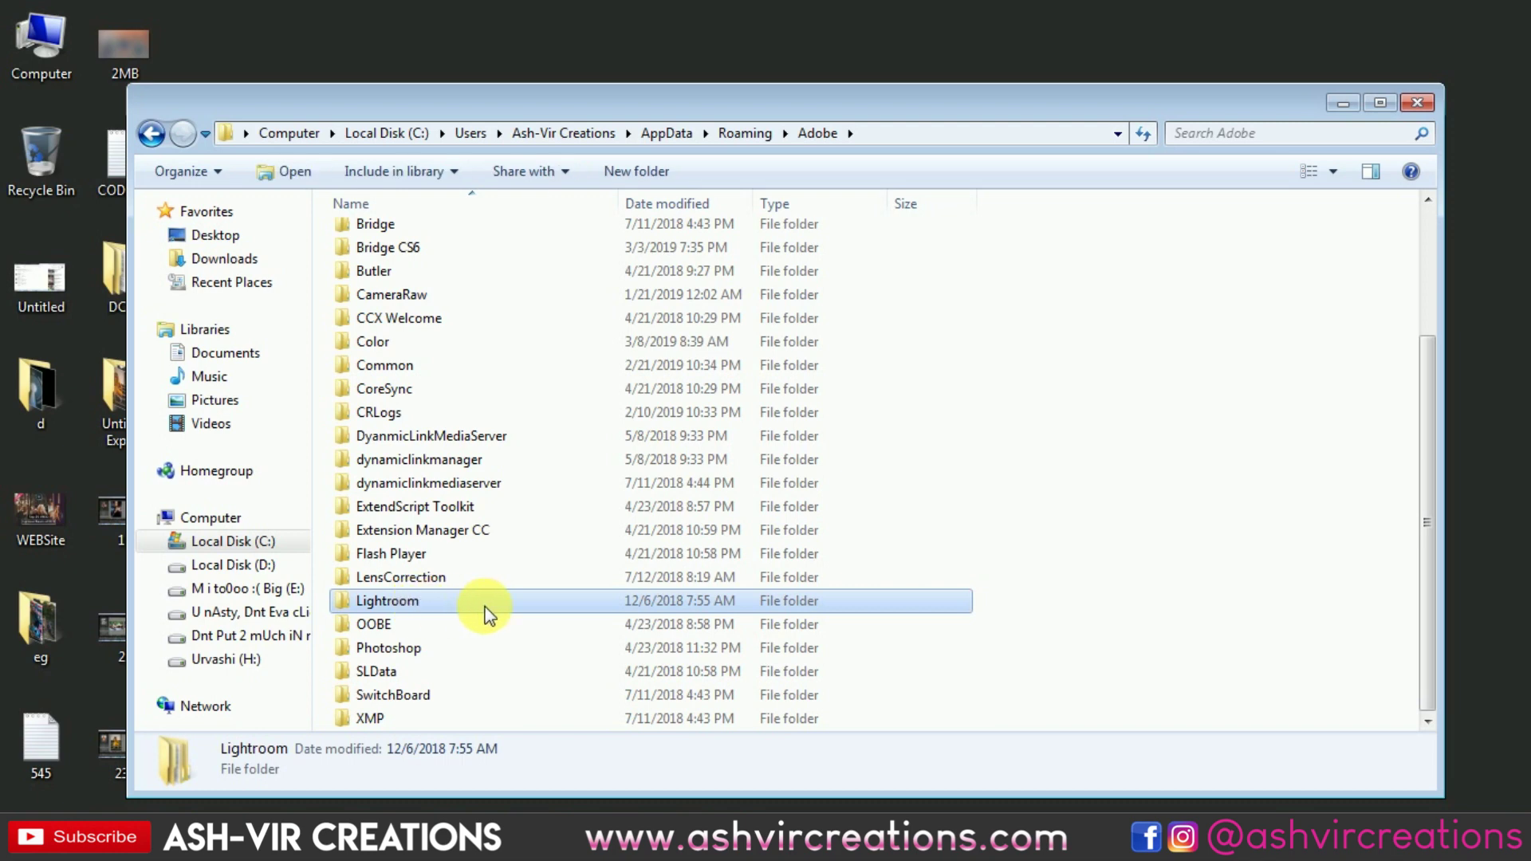
pyautogui.doubleClick(481, 606)
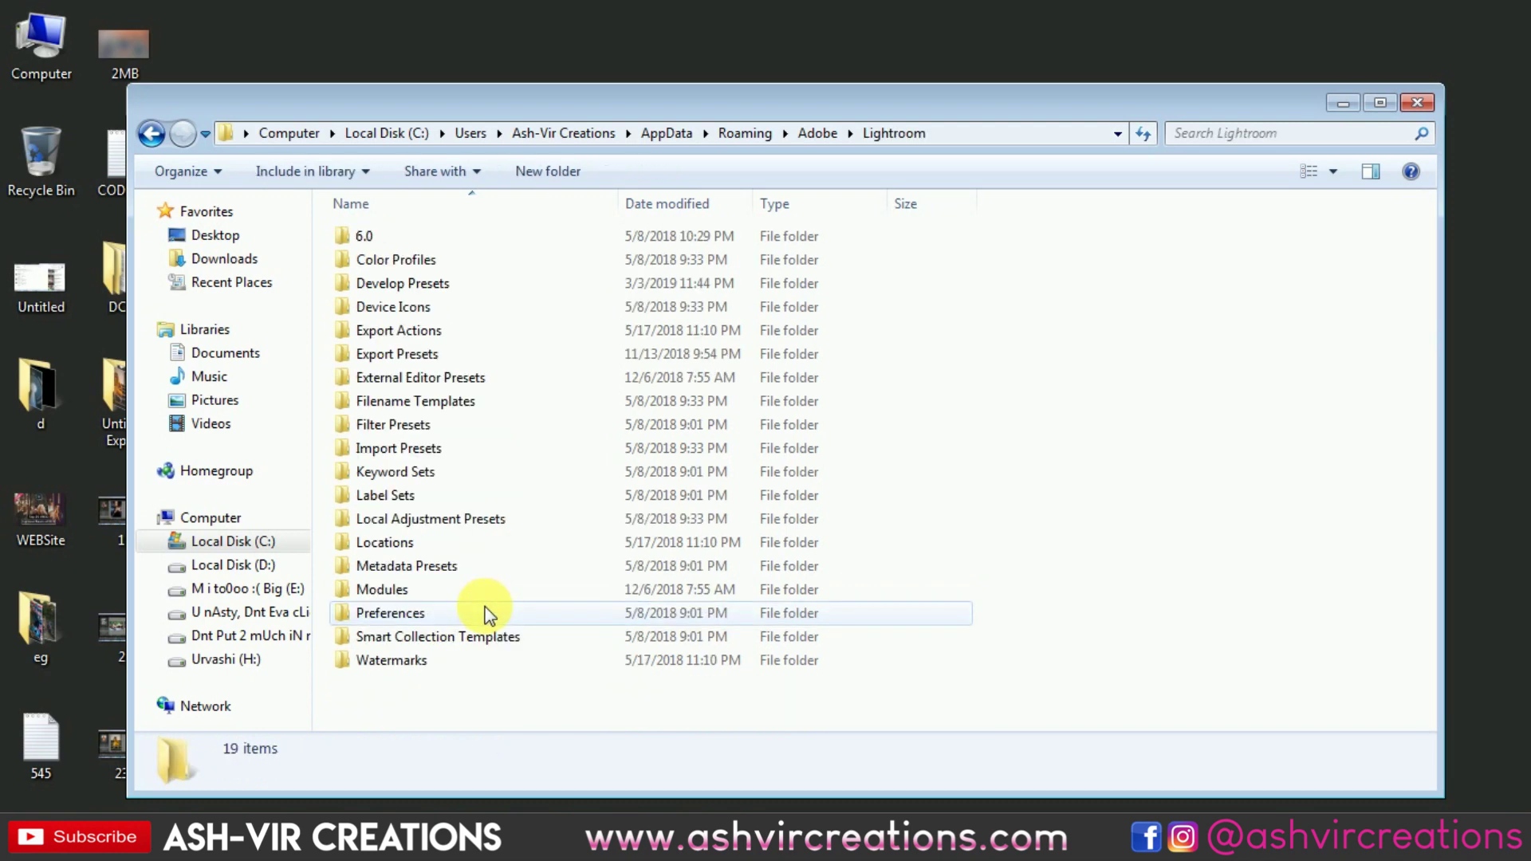
pyautogui.doubleClick(493, 288)
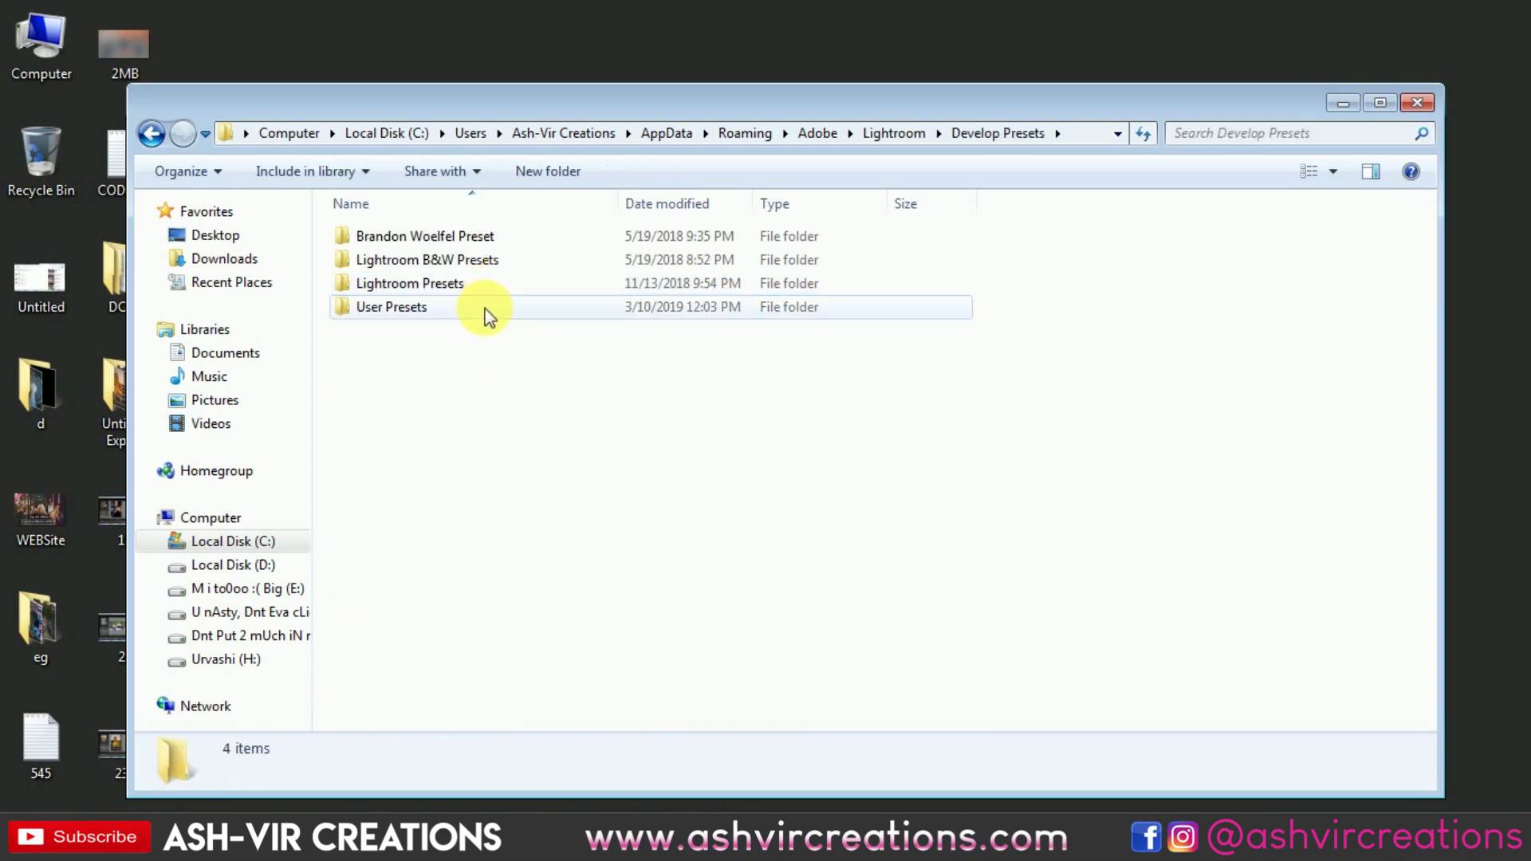
pyautogui.doubleClick(487, 309)
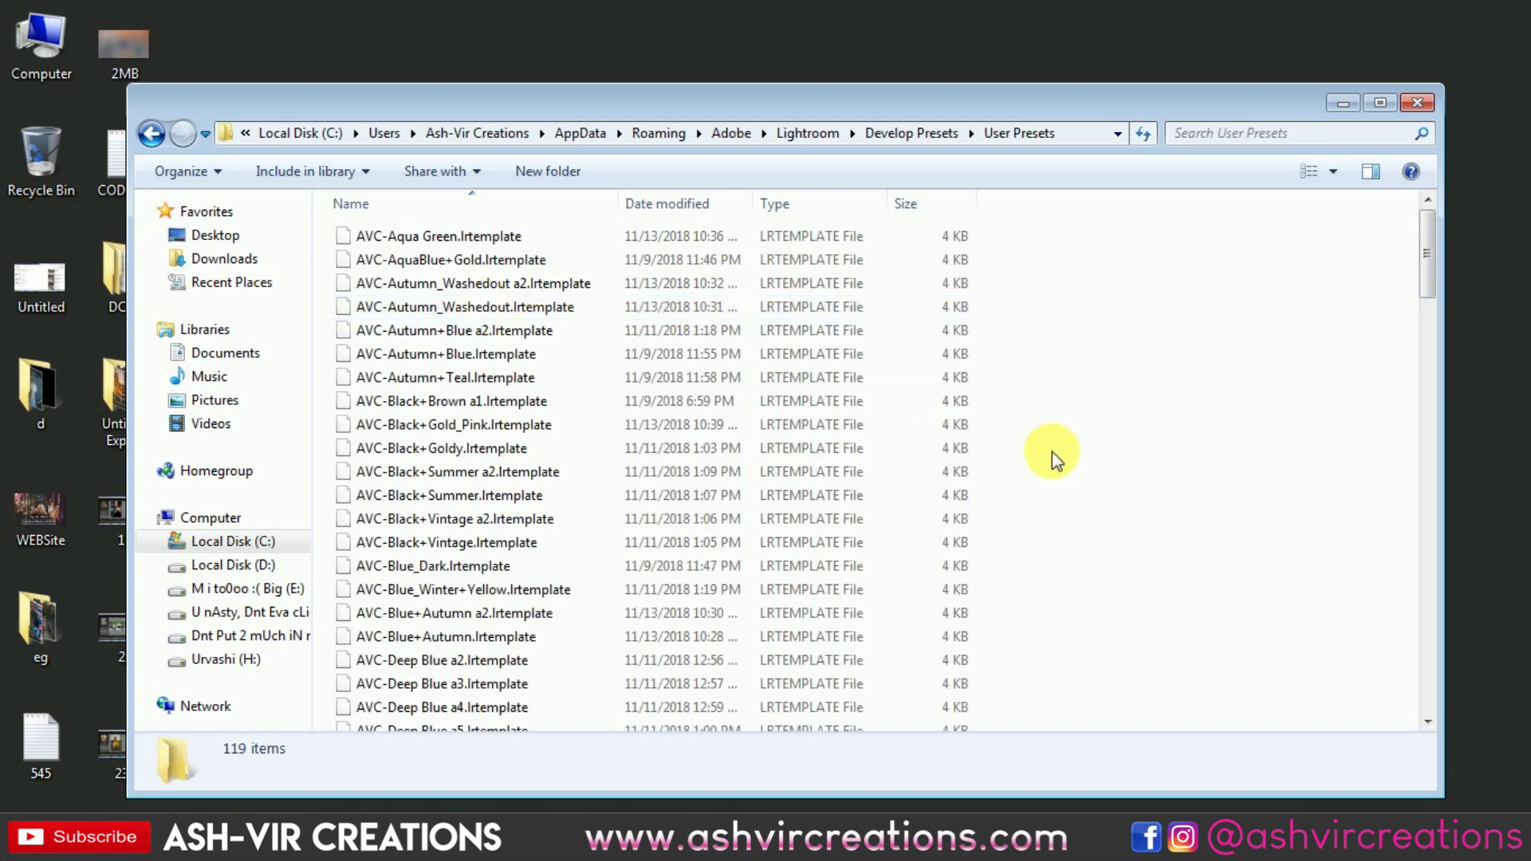
# Step: Paste the Moody Black preset into User Presets and refresh the listing
pyautogui.rightClick(1138, 415)
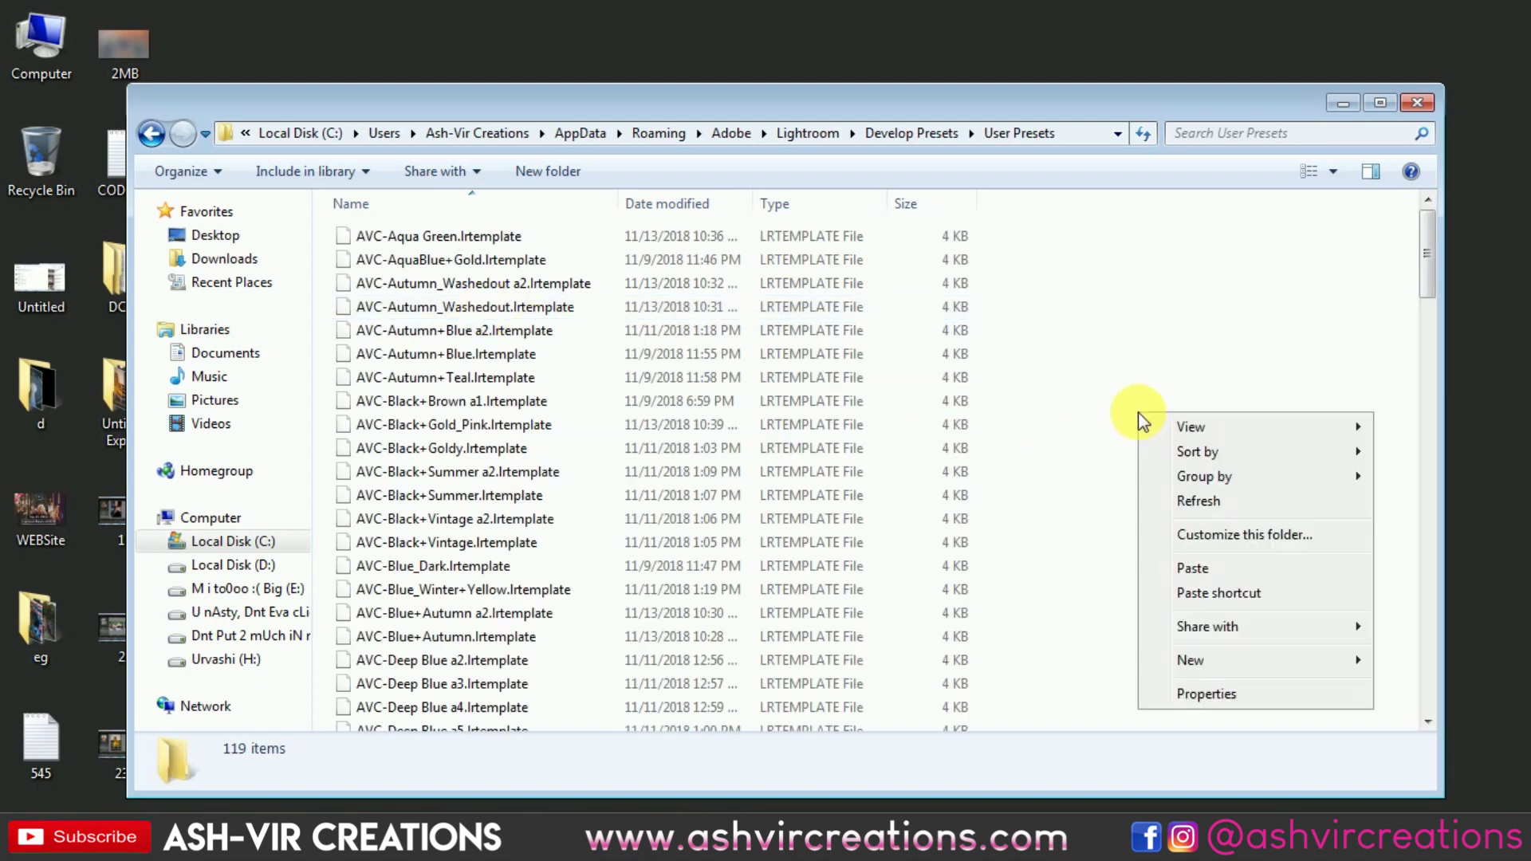
pyautogui.click(1211, 569)
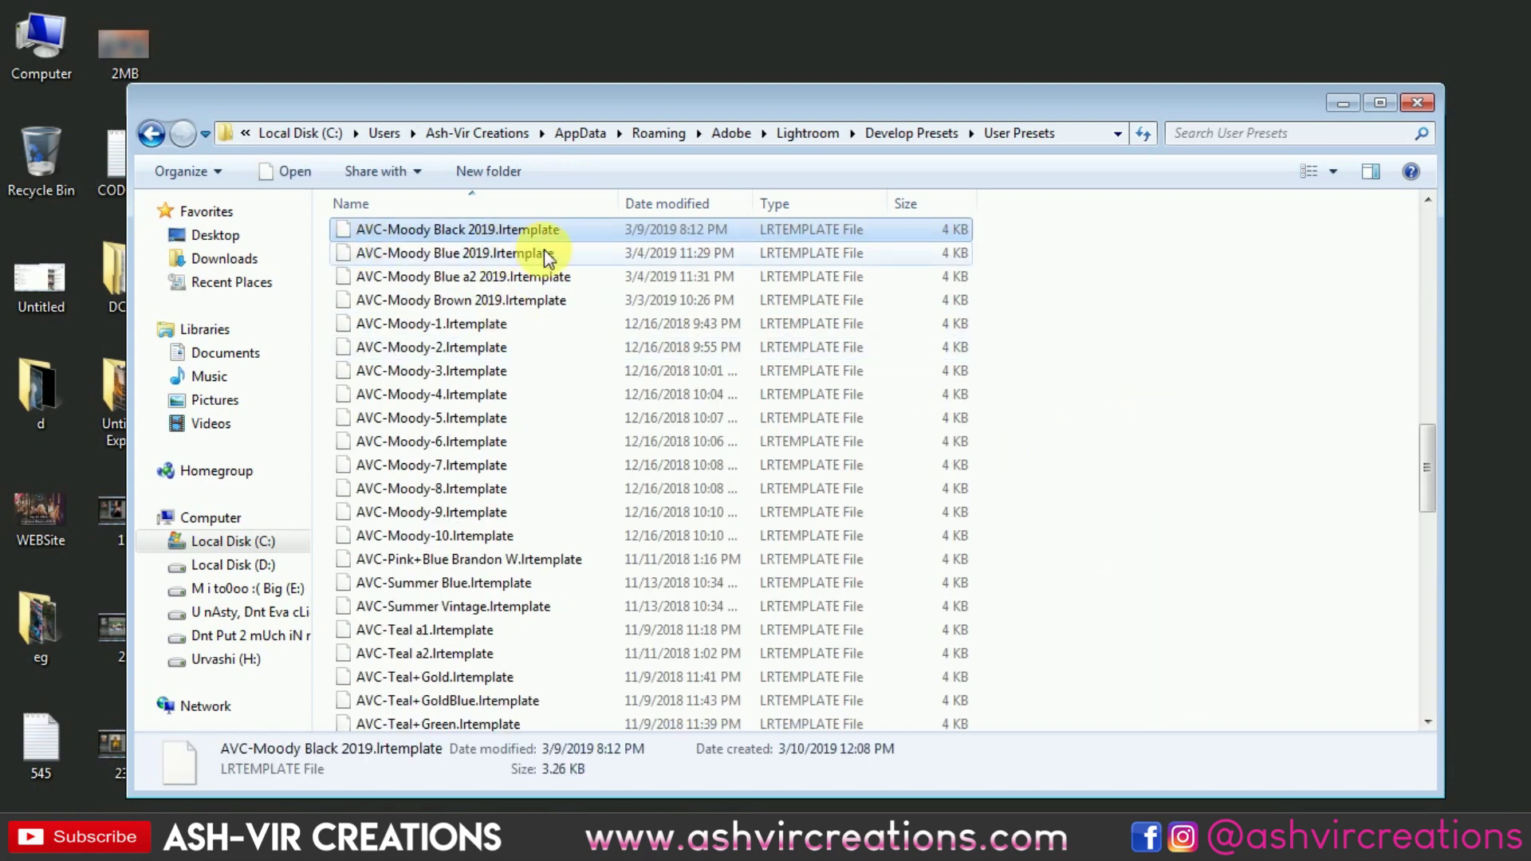
pyautogui.scroll(1, 447, 303)
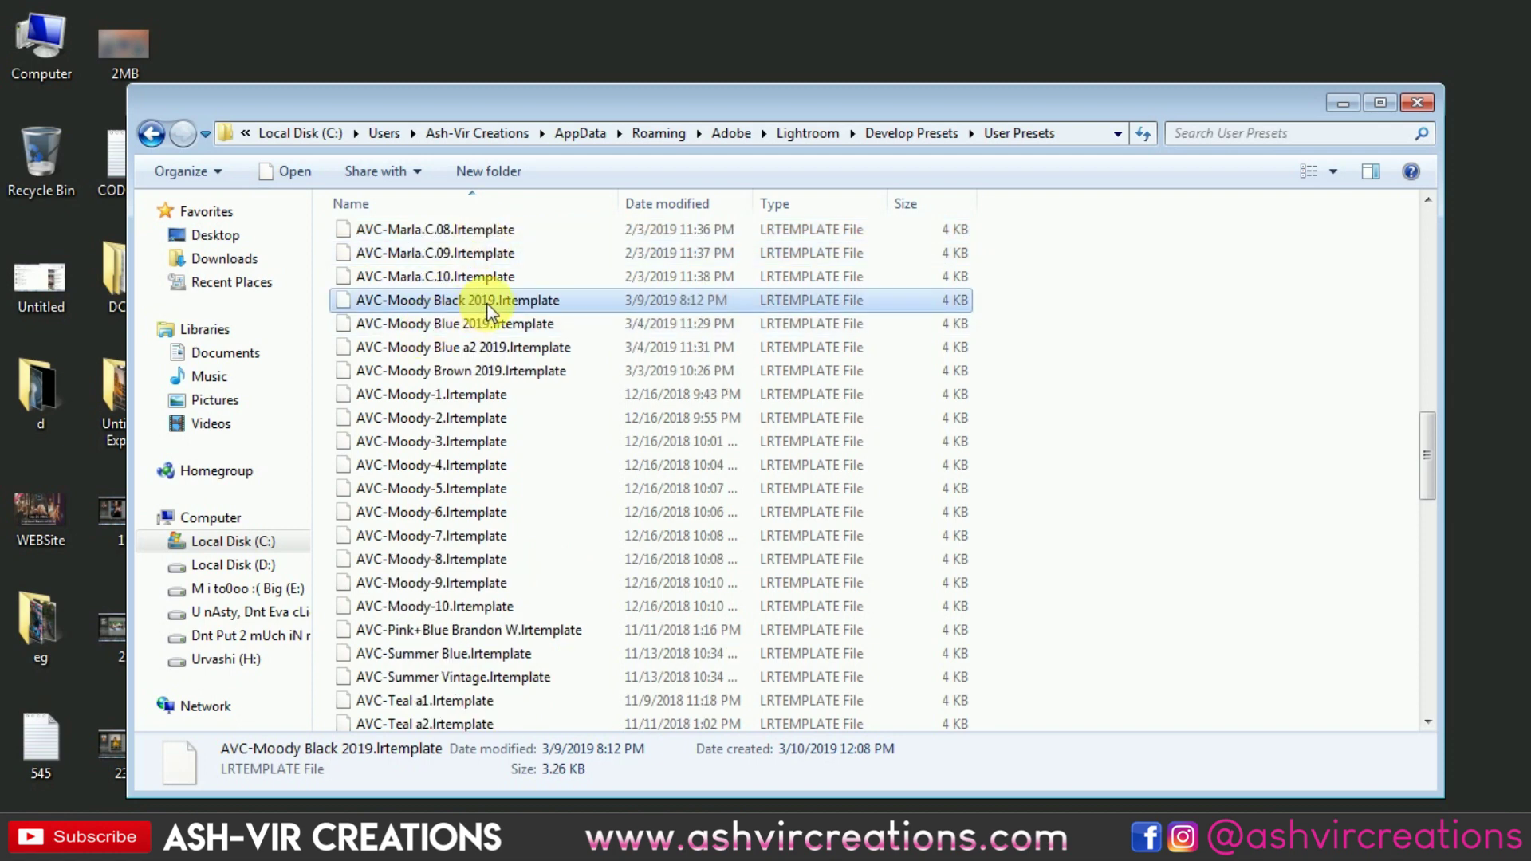
pyautogui.rightClick(1145, 369)
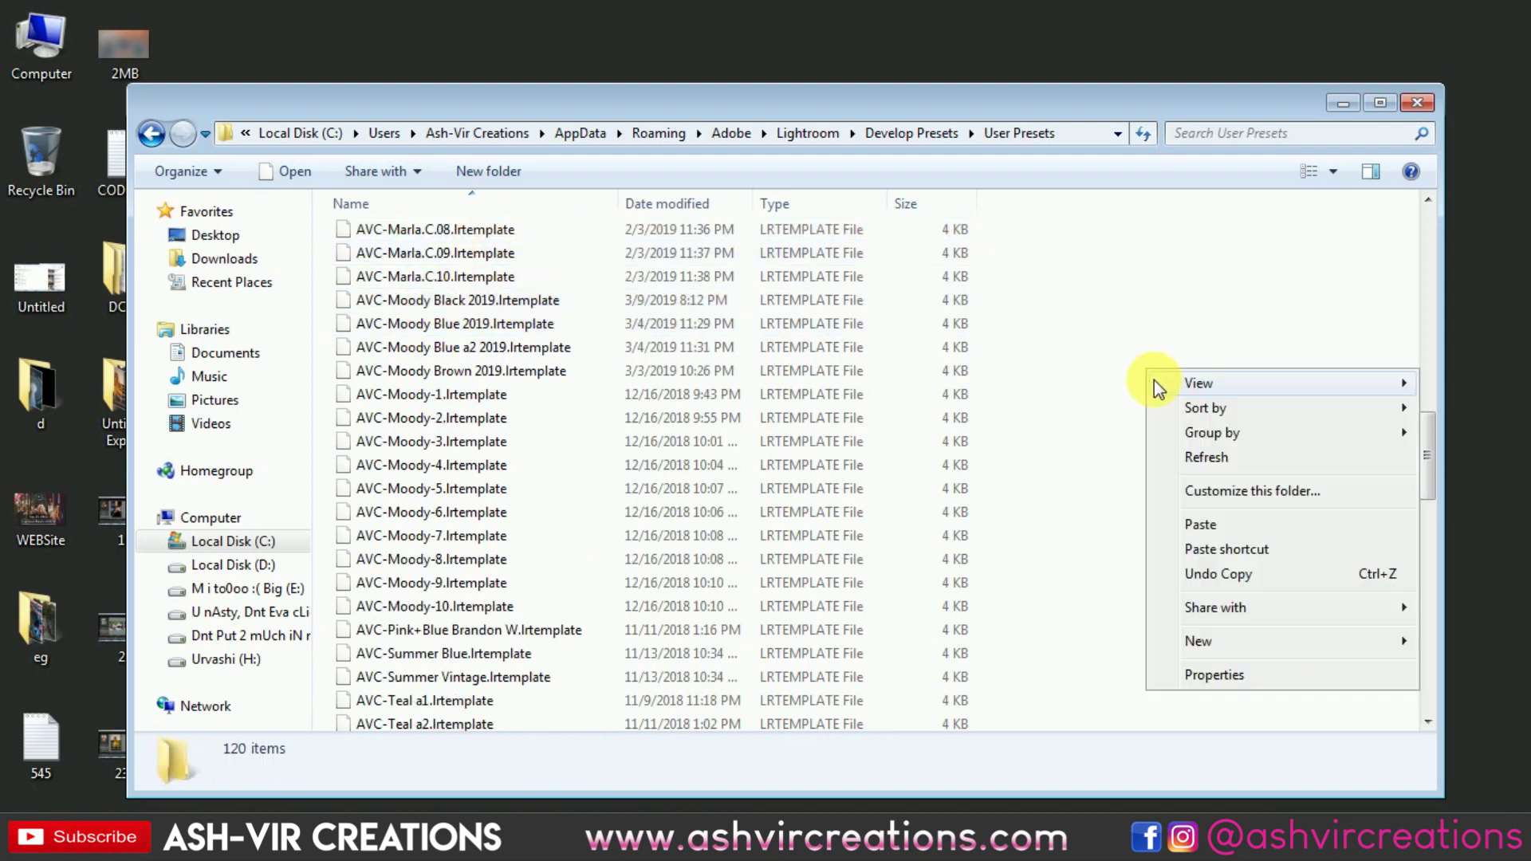
pyautogui.click(1174, 452)
# Step: Close Explorer and refresh the desktop
pyautogui.click(1418, 103)
pyautogui.rightClick(1342, 193)
pyautogui.click(1348, 257)
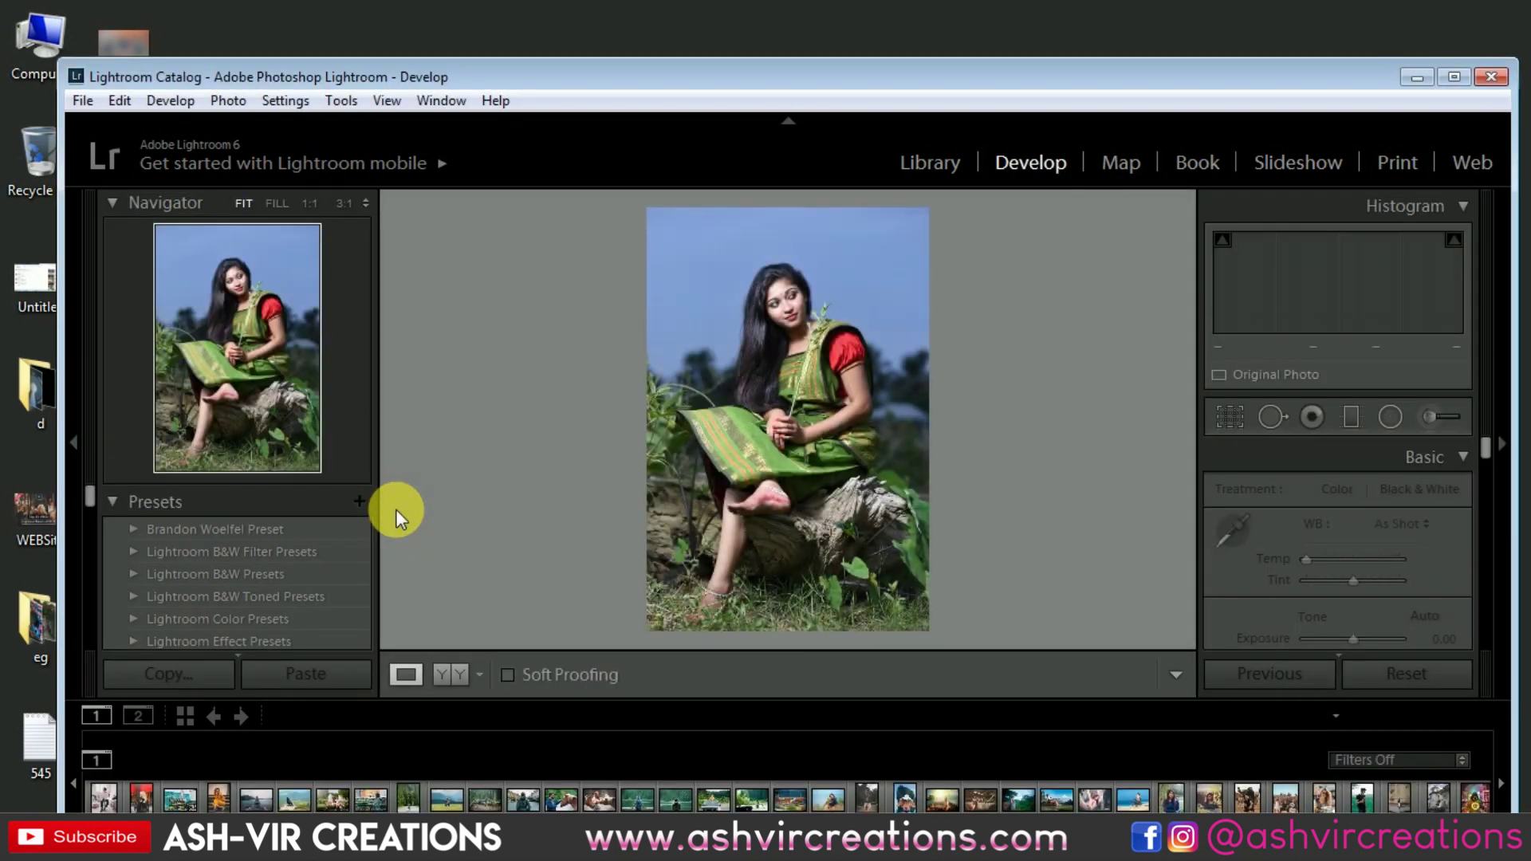
# Step: Maximize Lightroom and scroll the User Presets list down to AVC-Moody Black 2019
pyautogui.click(1454, 77)
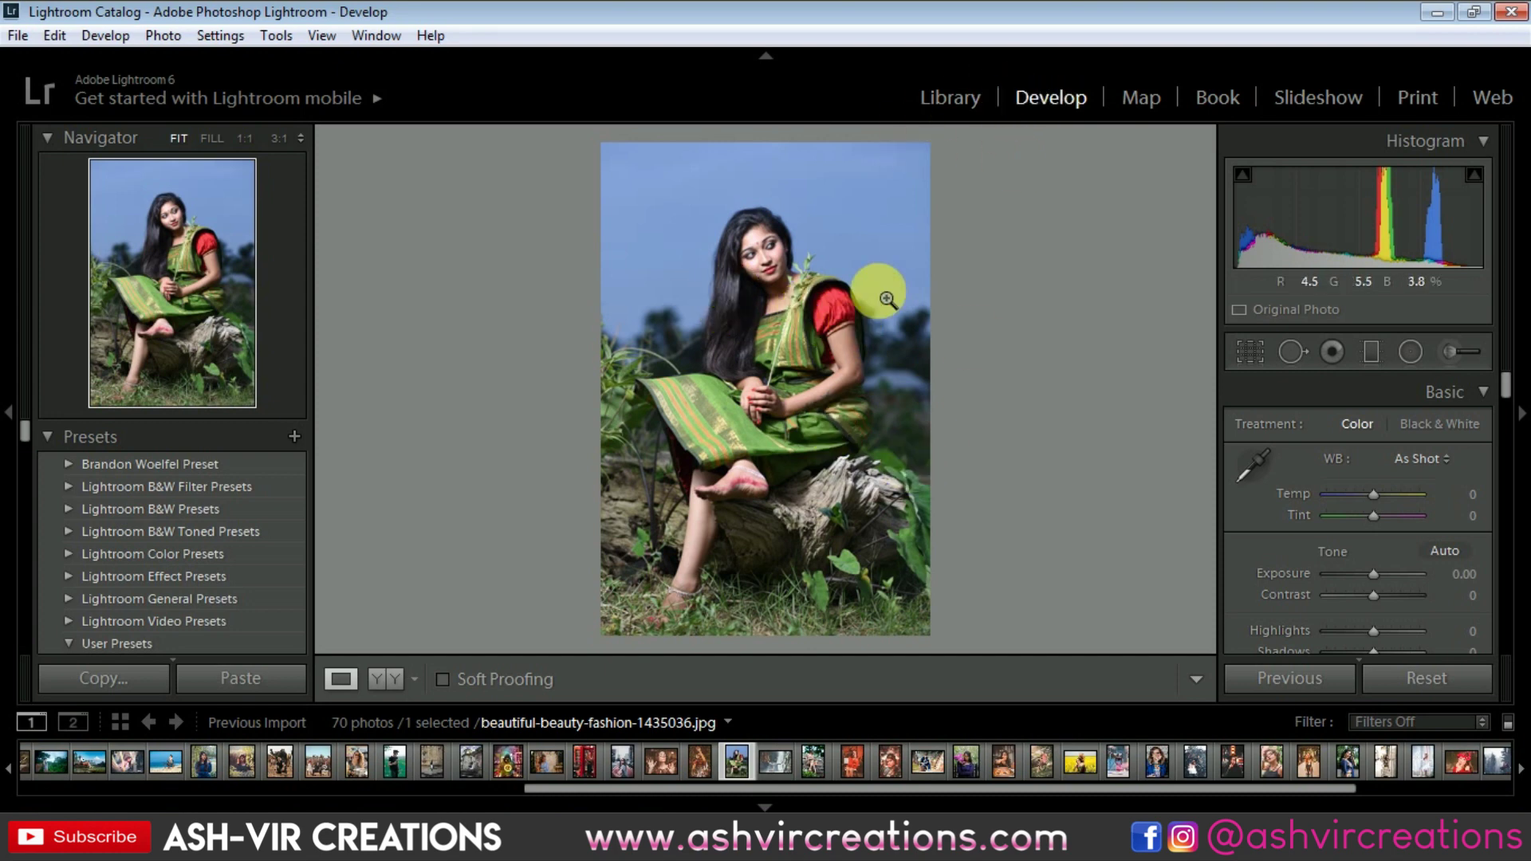
pyautogui.scroll(-3, 265, 466)
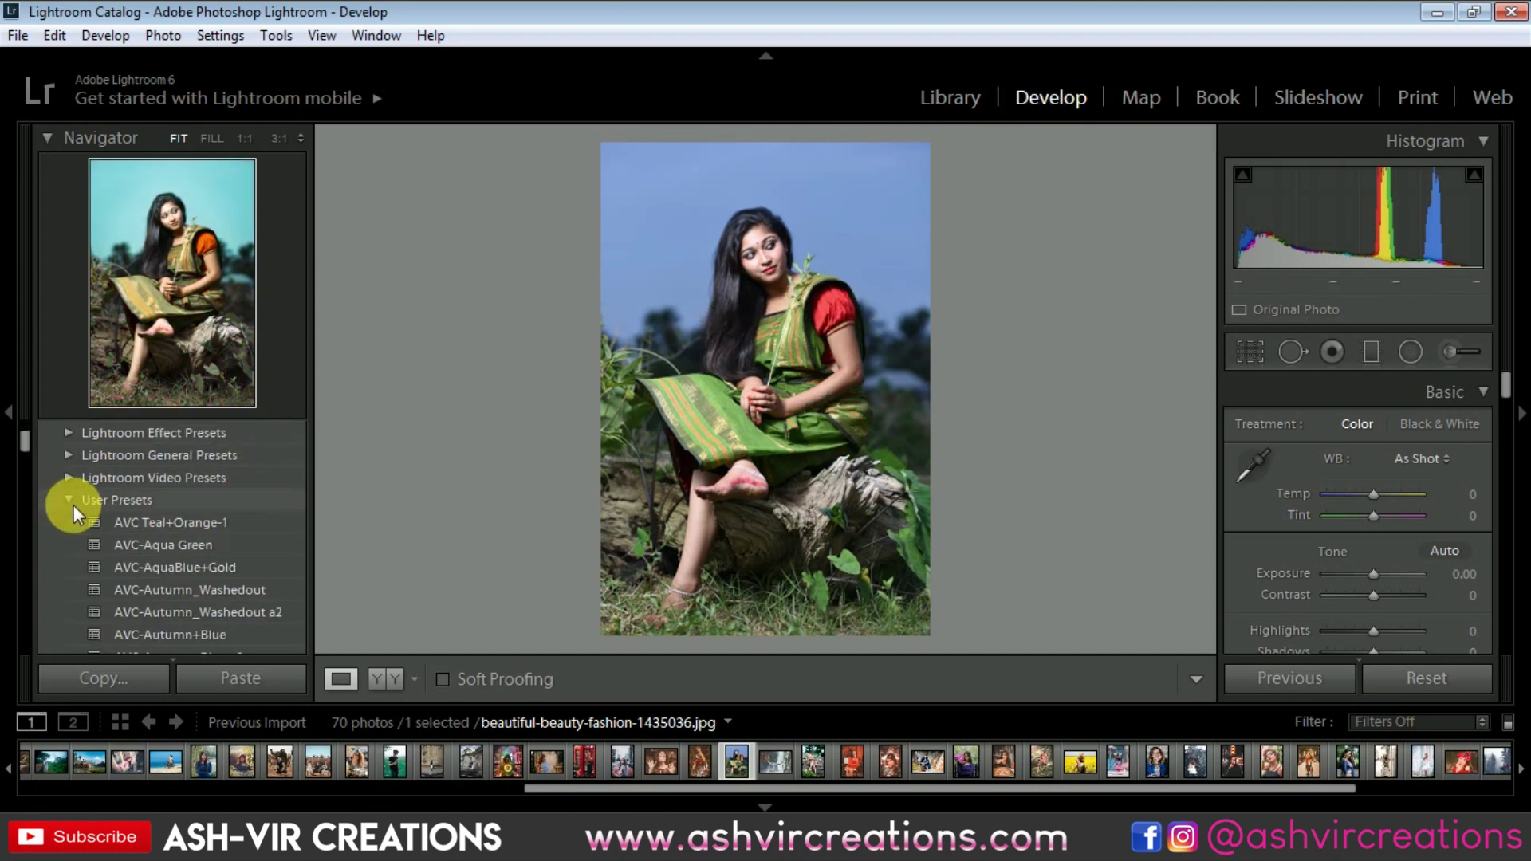
pyautogui.scroll(-5, 127, 504)
pyautogui.scroll(-5, 128, 504)
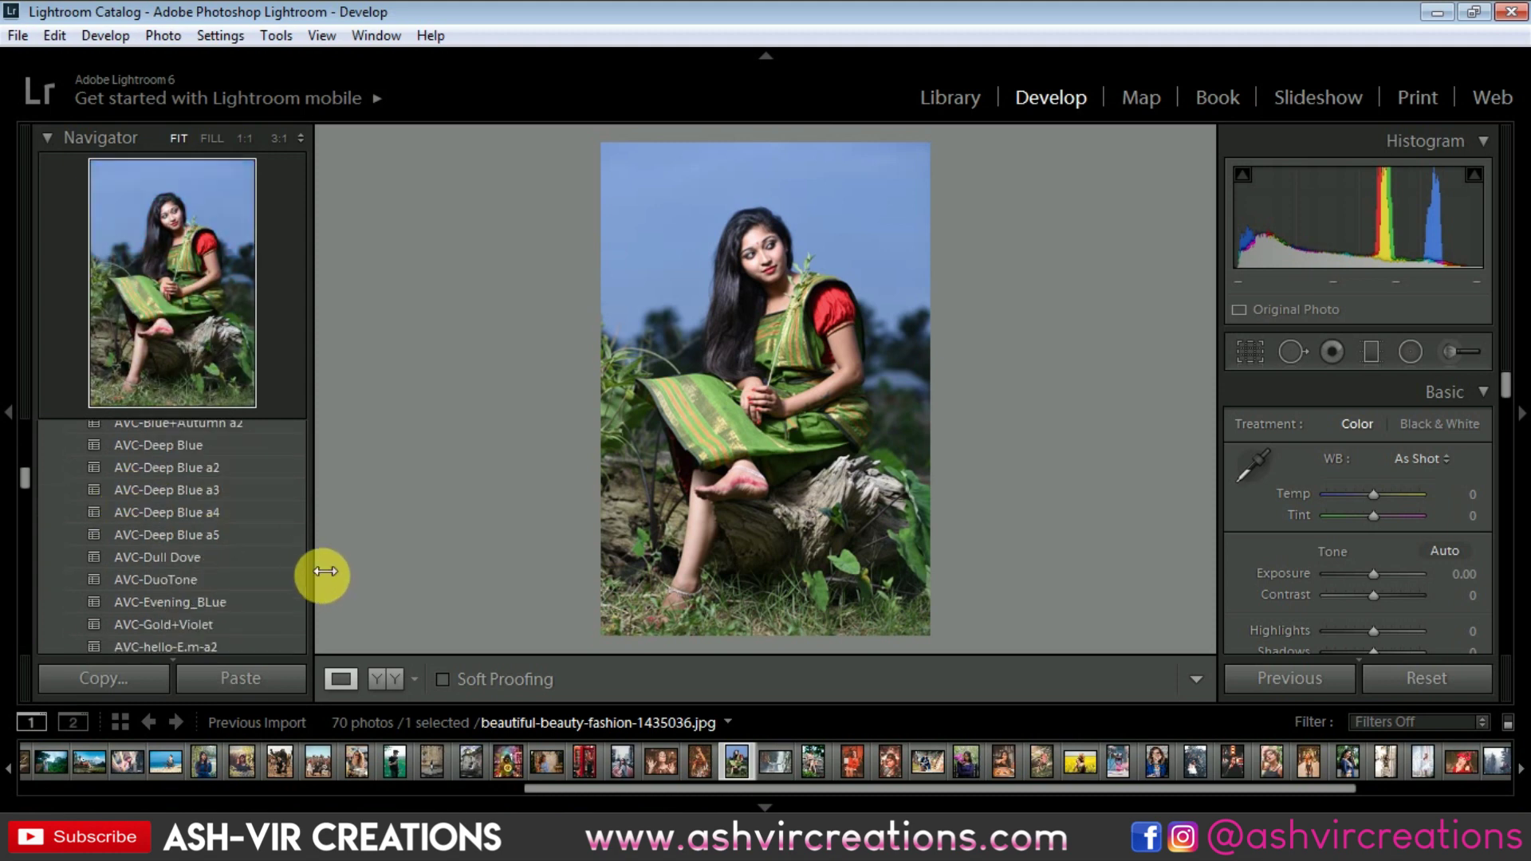
pyautogui.scroll(-5, 207, 552)
pyautogui.scroll(-5, 207, 551)
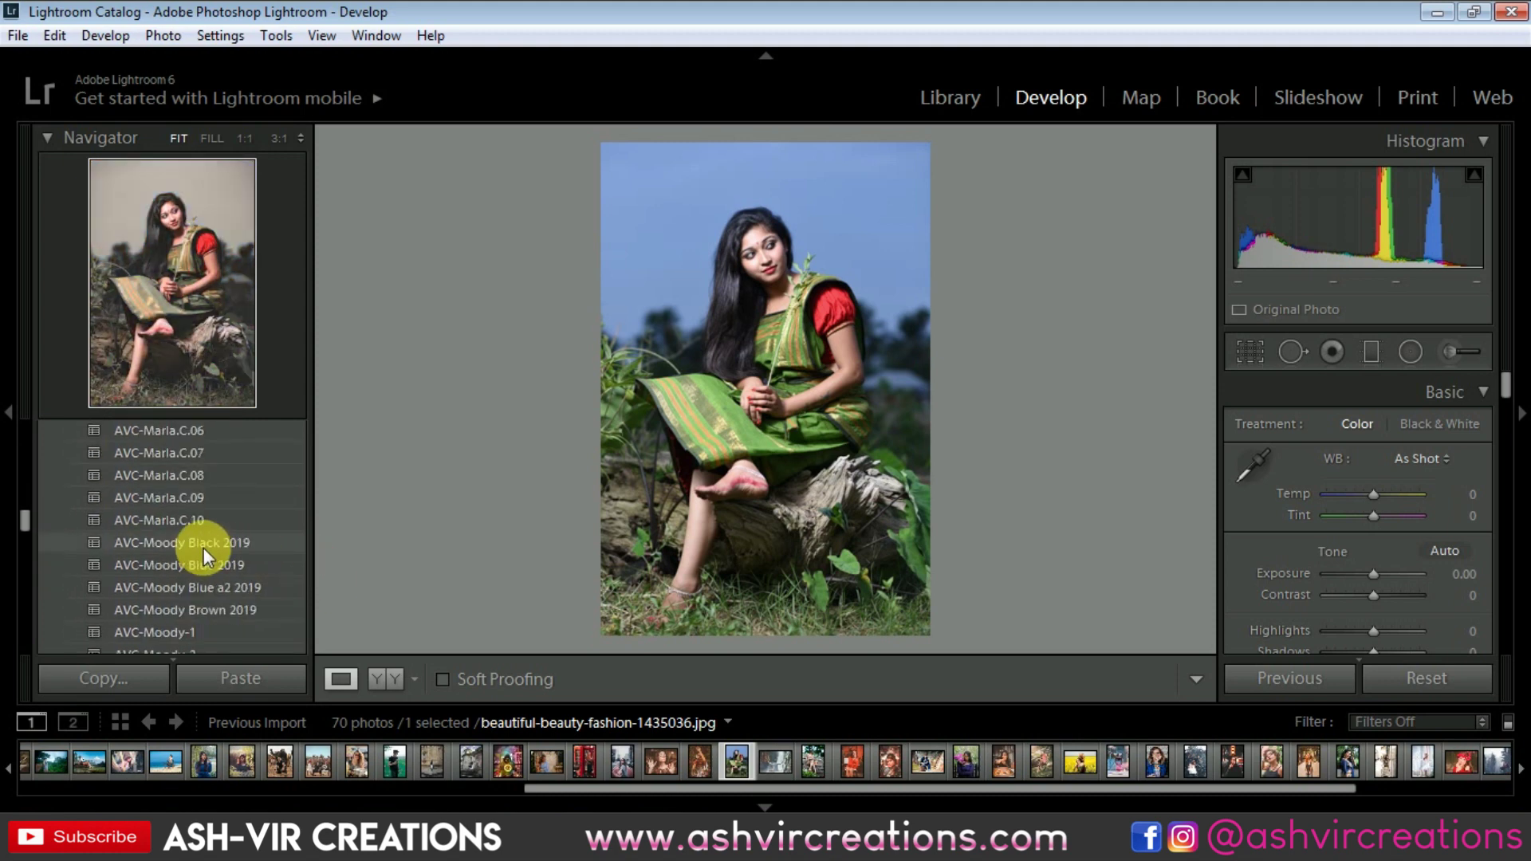
# Step: Apply AVC-Moody Black 2019 to the log portrait and show a Before & After view
pyautogui.click(246, 544)
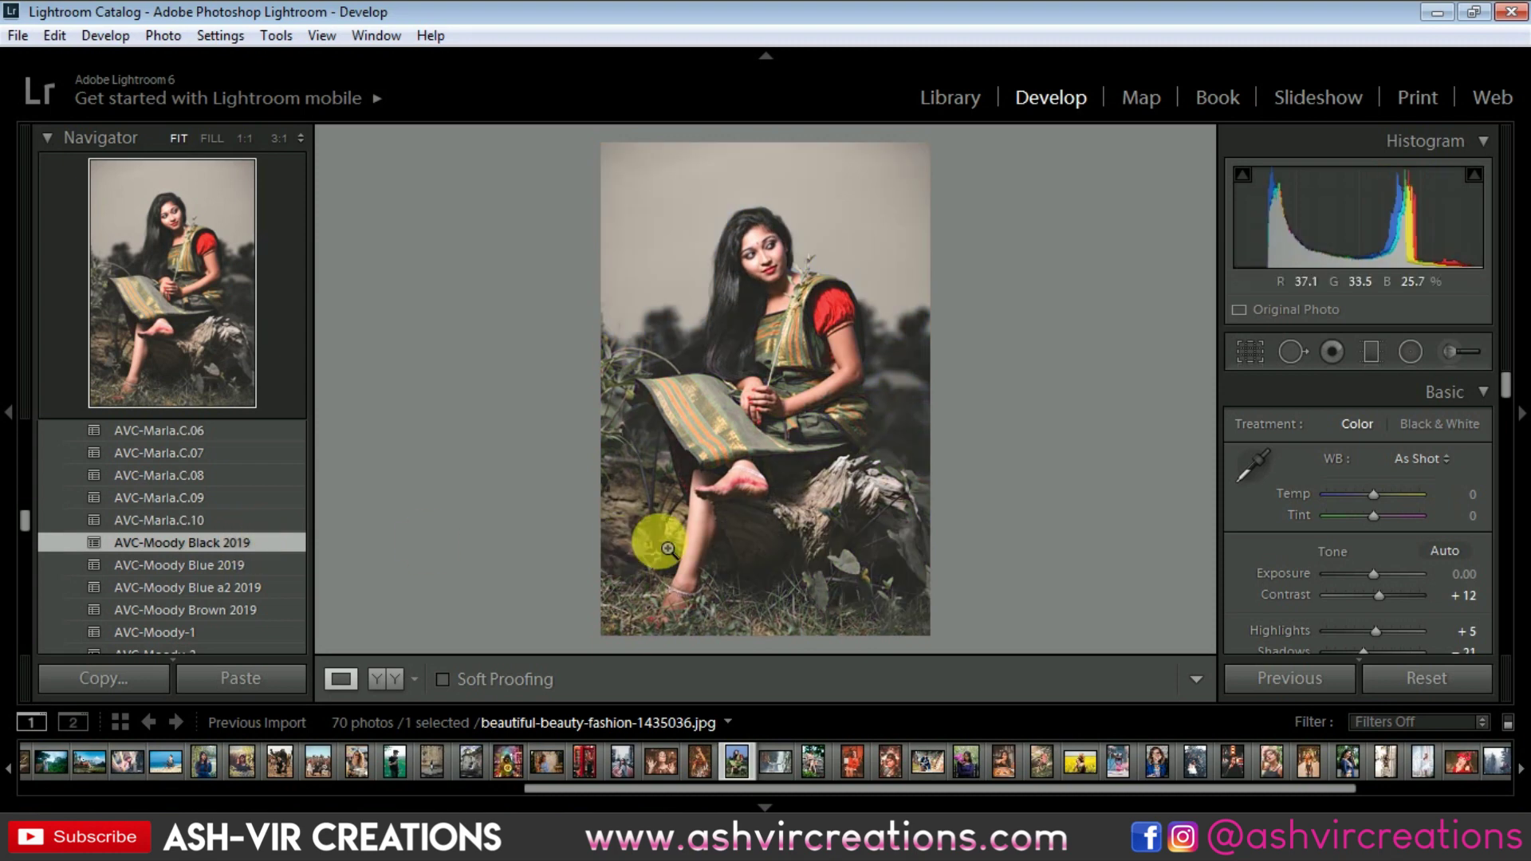
pyautogui.click(375, 678)
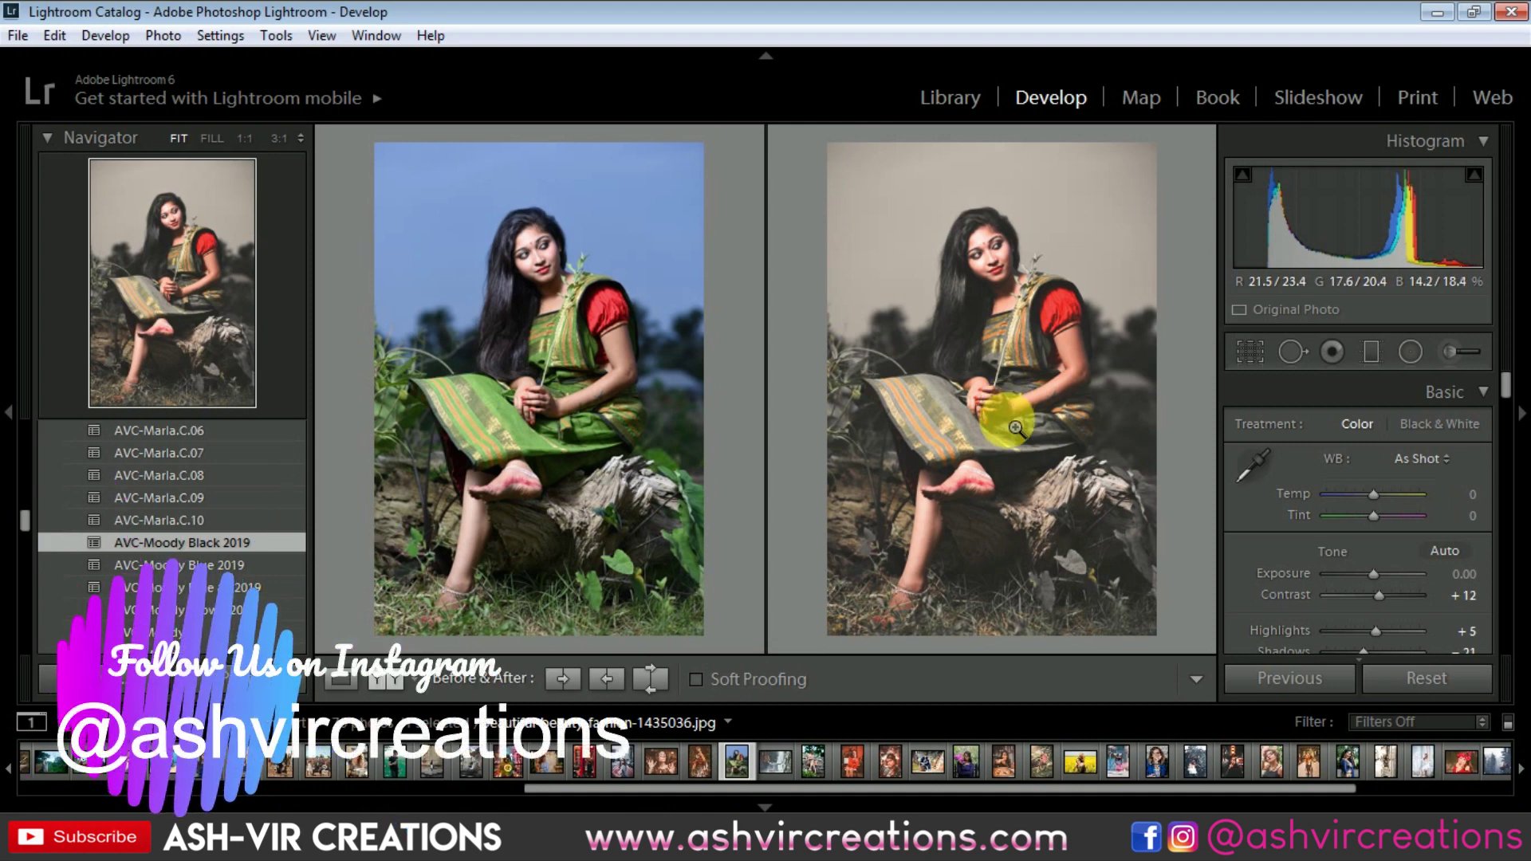
# Step: Apply AVC-Moody Black 2019 to the rooftop reading photo and inspect it zoomed to FILL
pyautogui.click(816, 757)
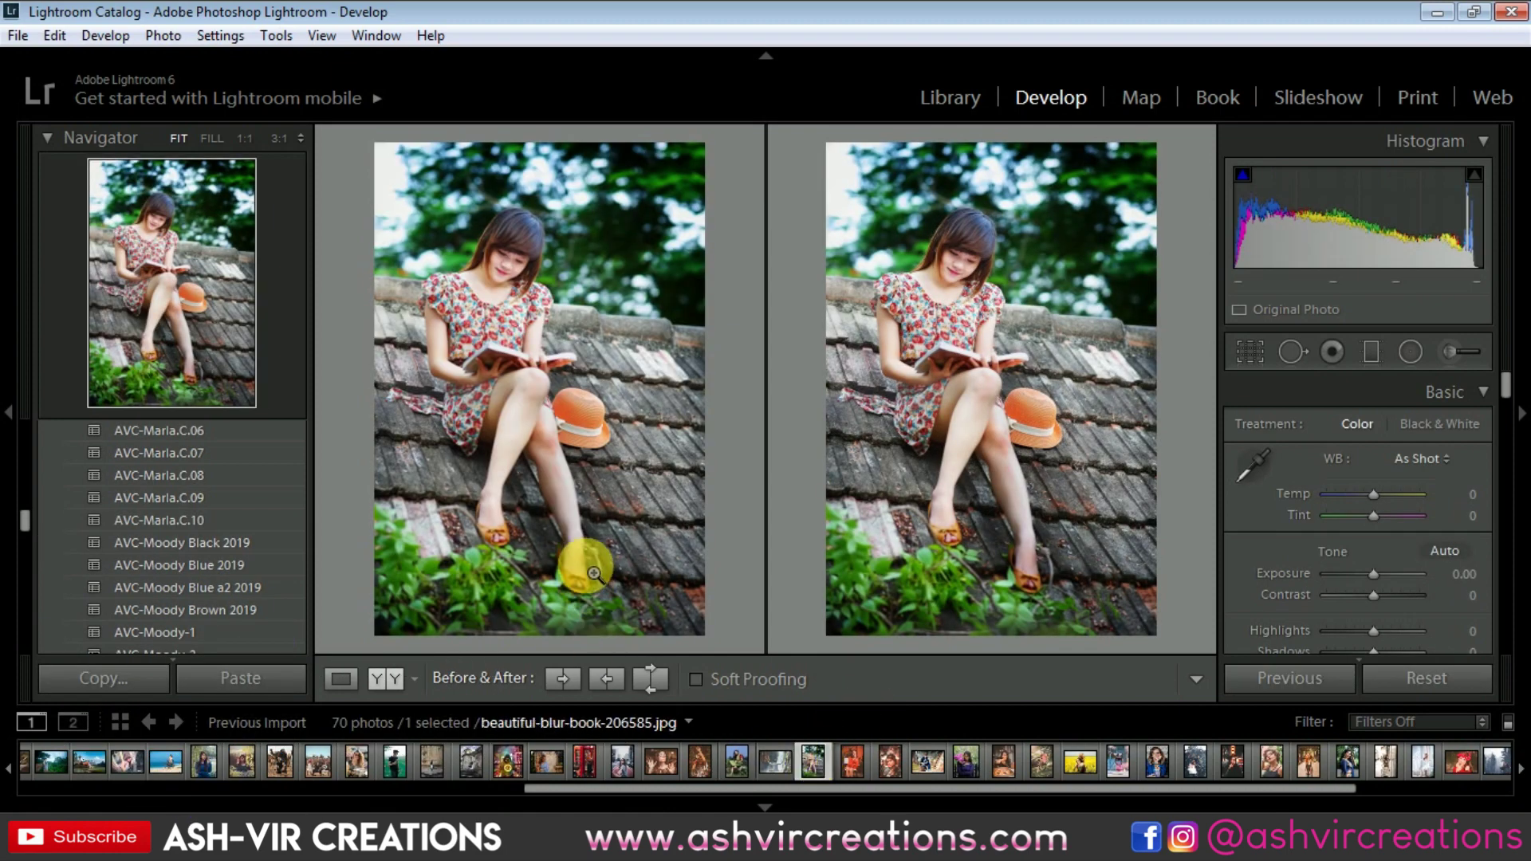
pyautogui.click(237, 542)
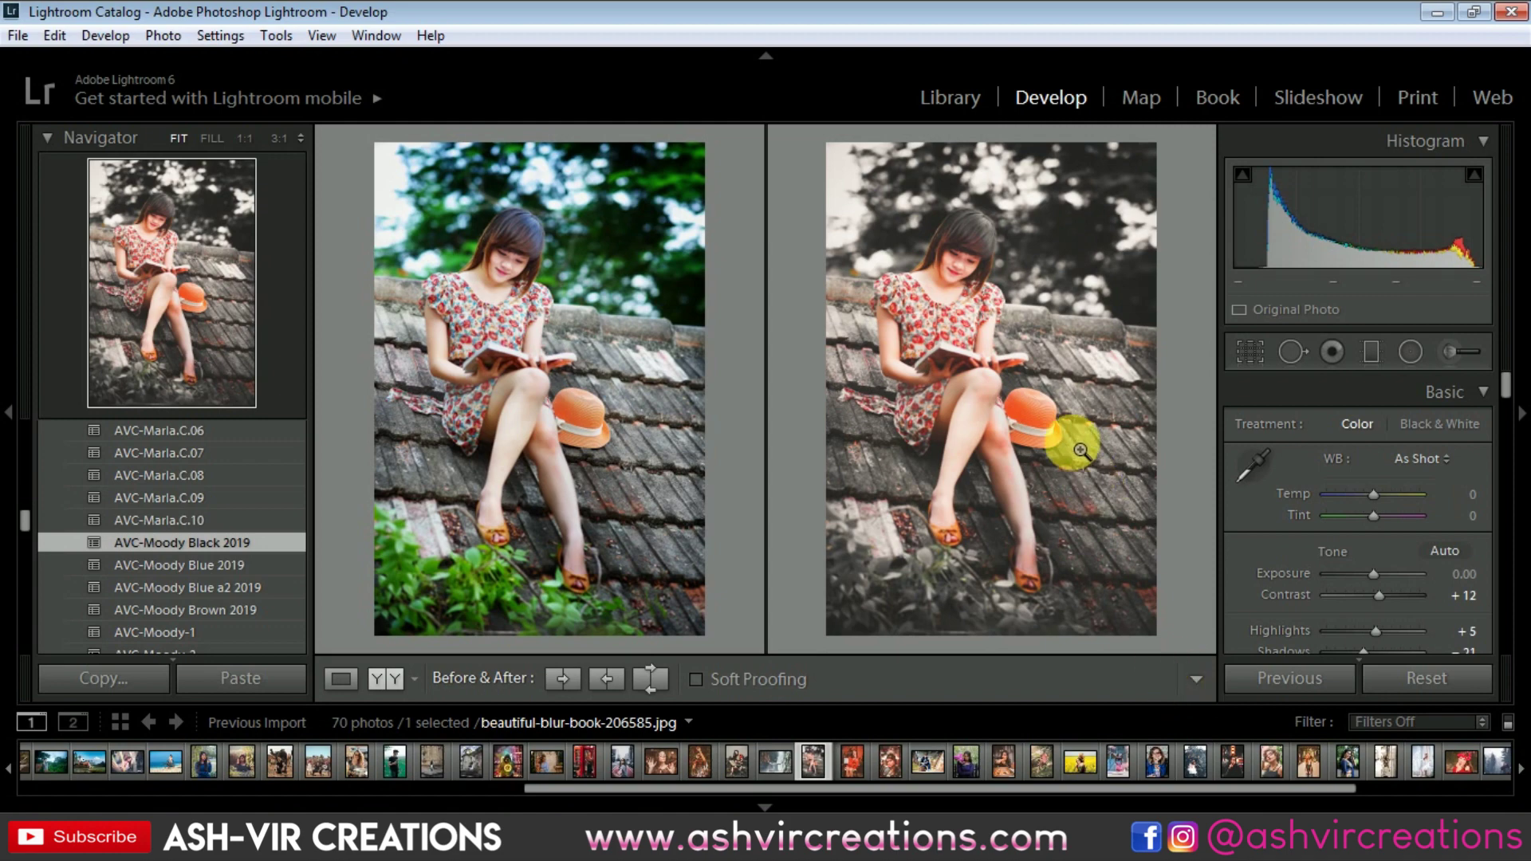
pyautogui.click(198, 136)
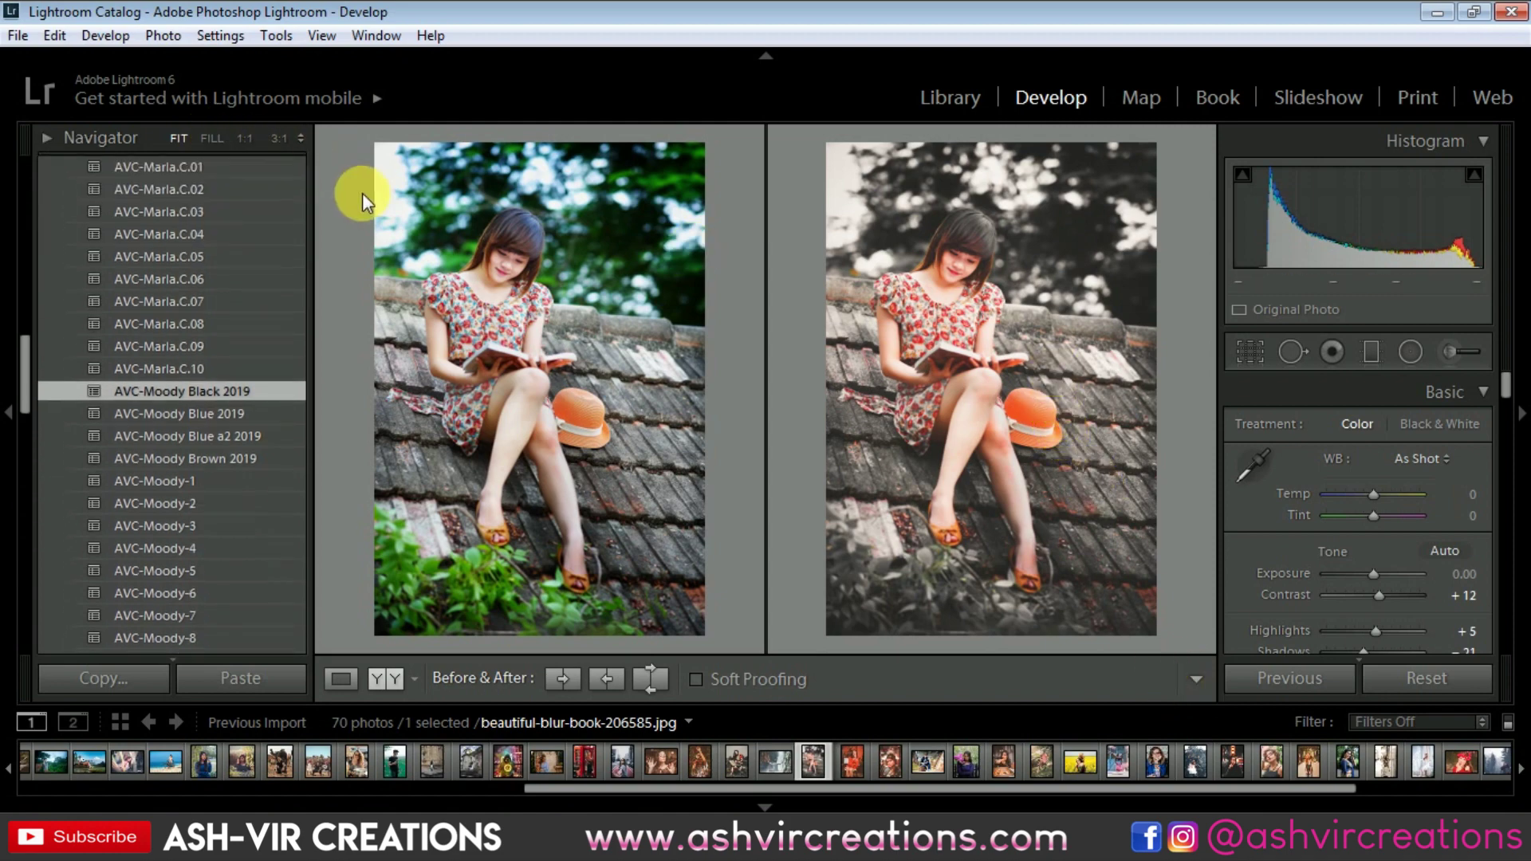
pyautogui.click(212, 139)
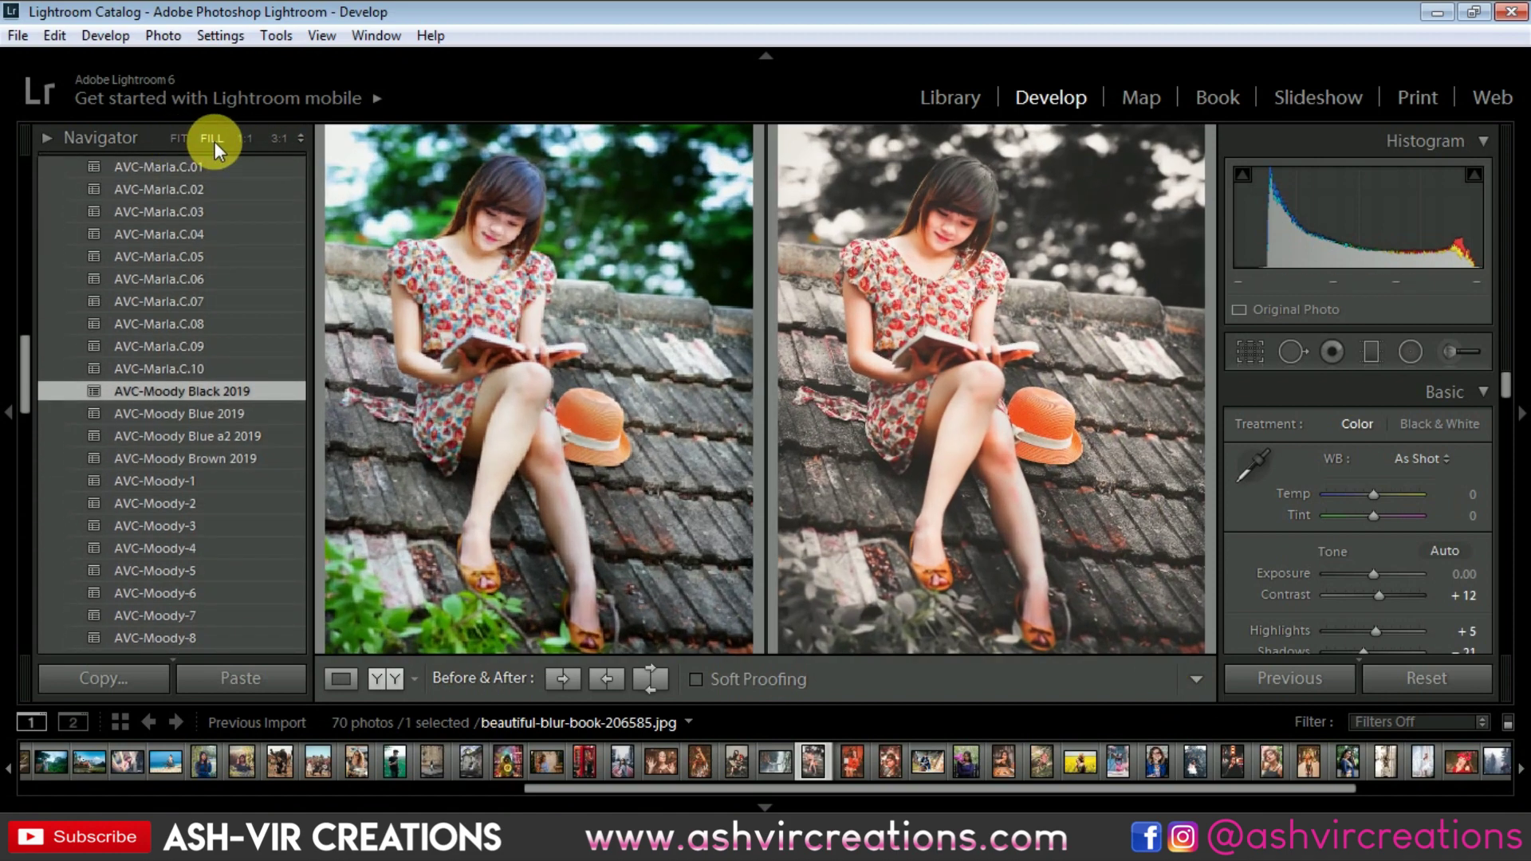
pyautogui.moveTo(1024, 306); pyautogui.dragTo(1028, 390)
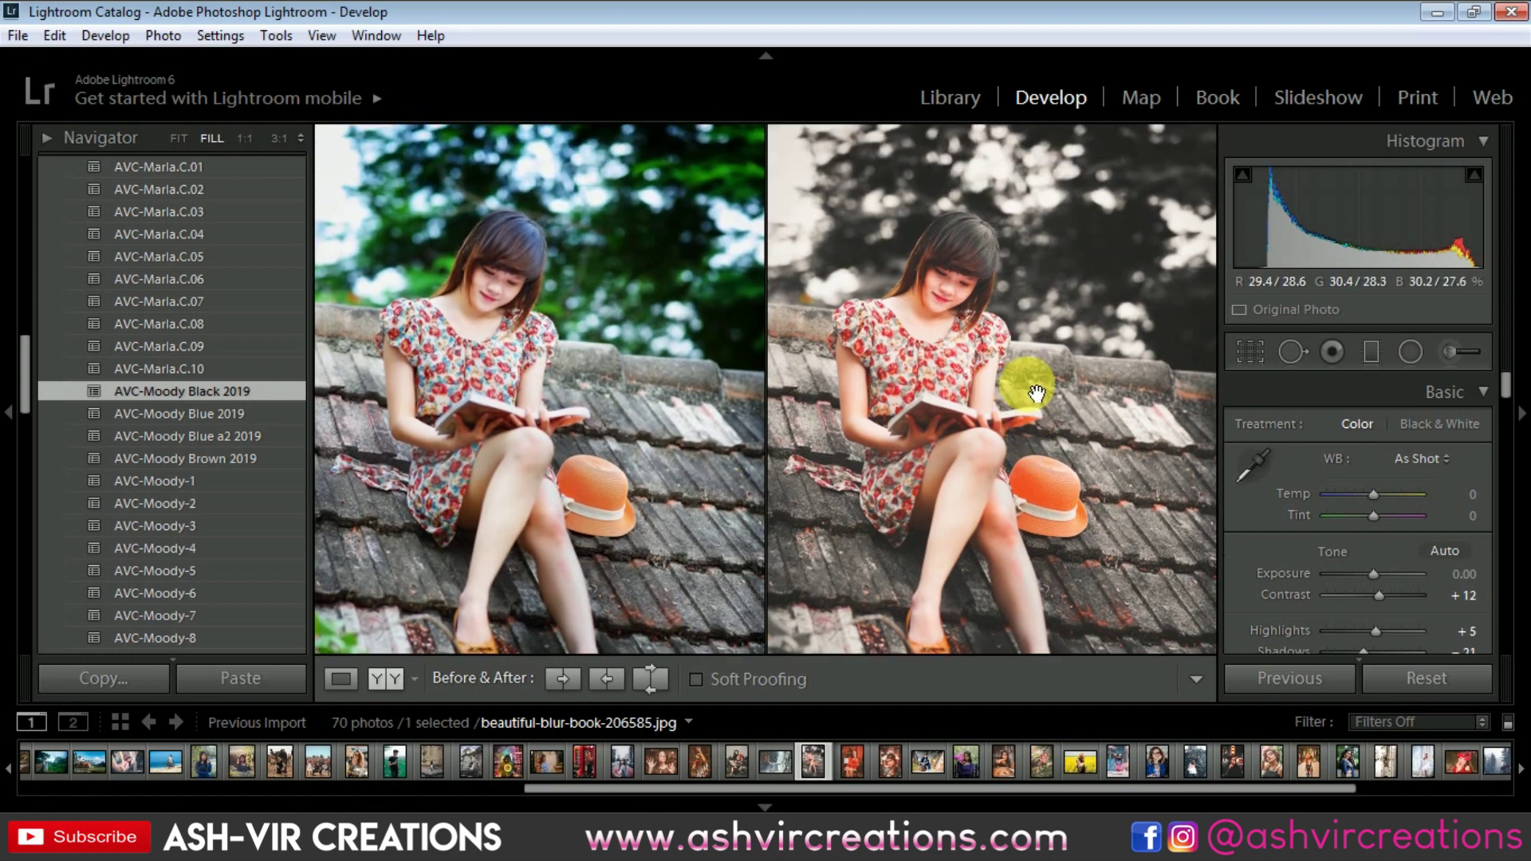
pyautogui.click(43, 140)
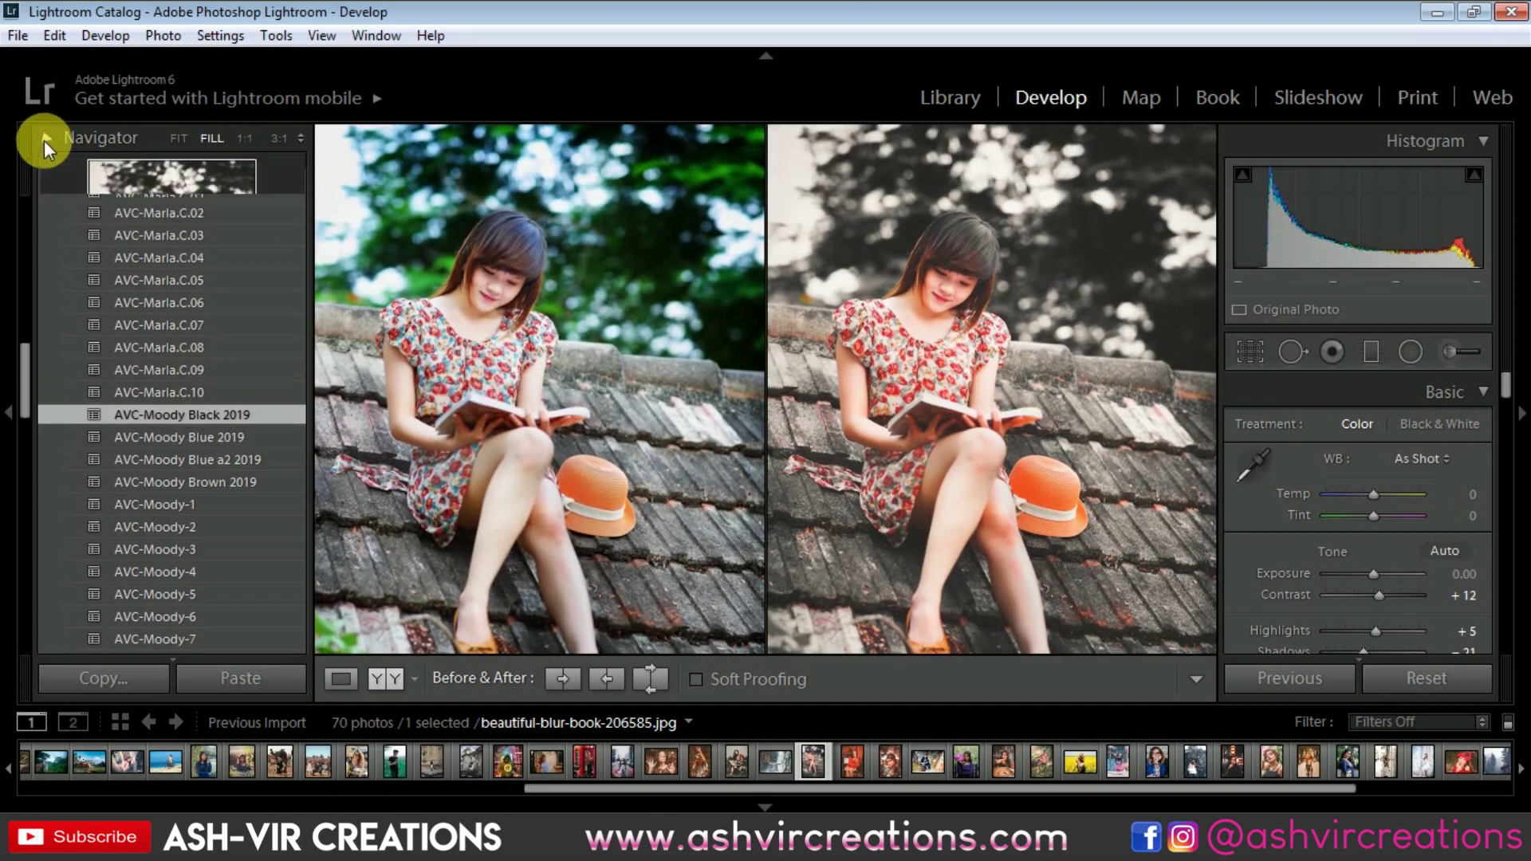
pyautogui.moveTo(1075, 416); pyautogui.dragTo(1069, 359)
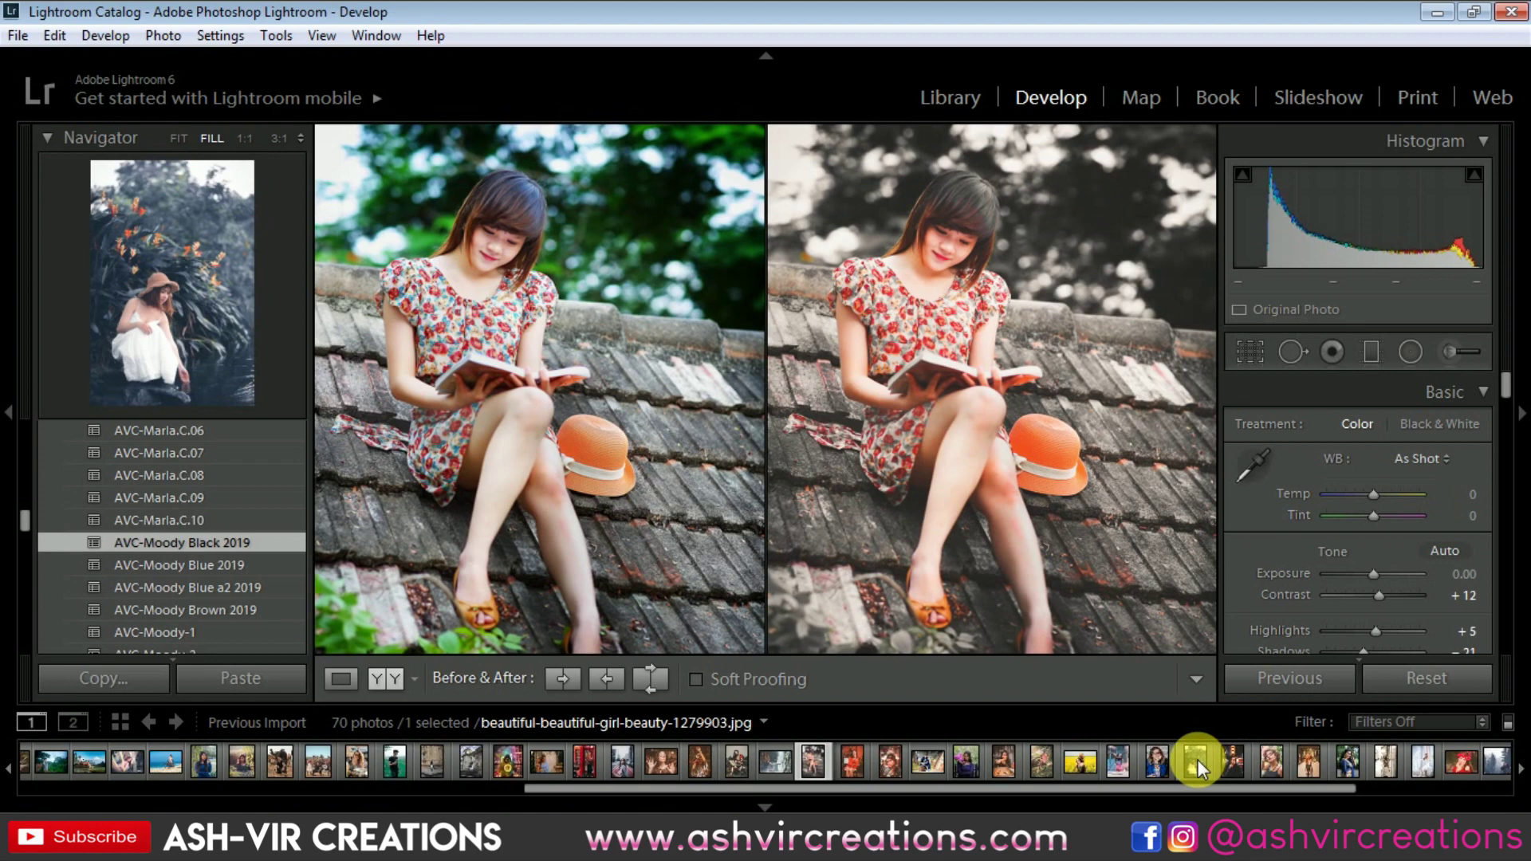
# Step: Reset the night portrait, apply AVC-Moody Black 2019, inspect it, then return to FIT
pyautogui.click(1222, 762)
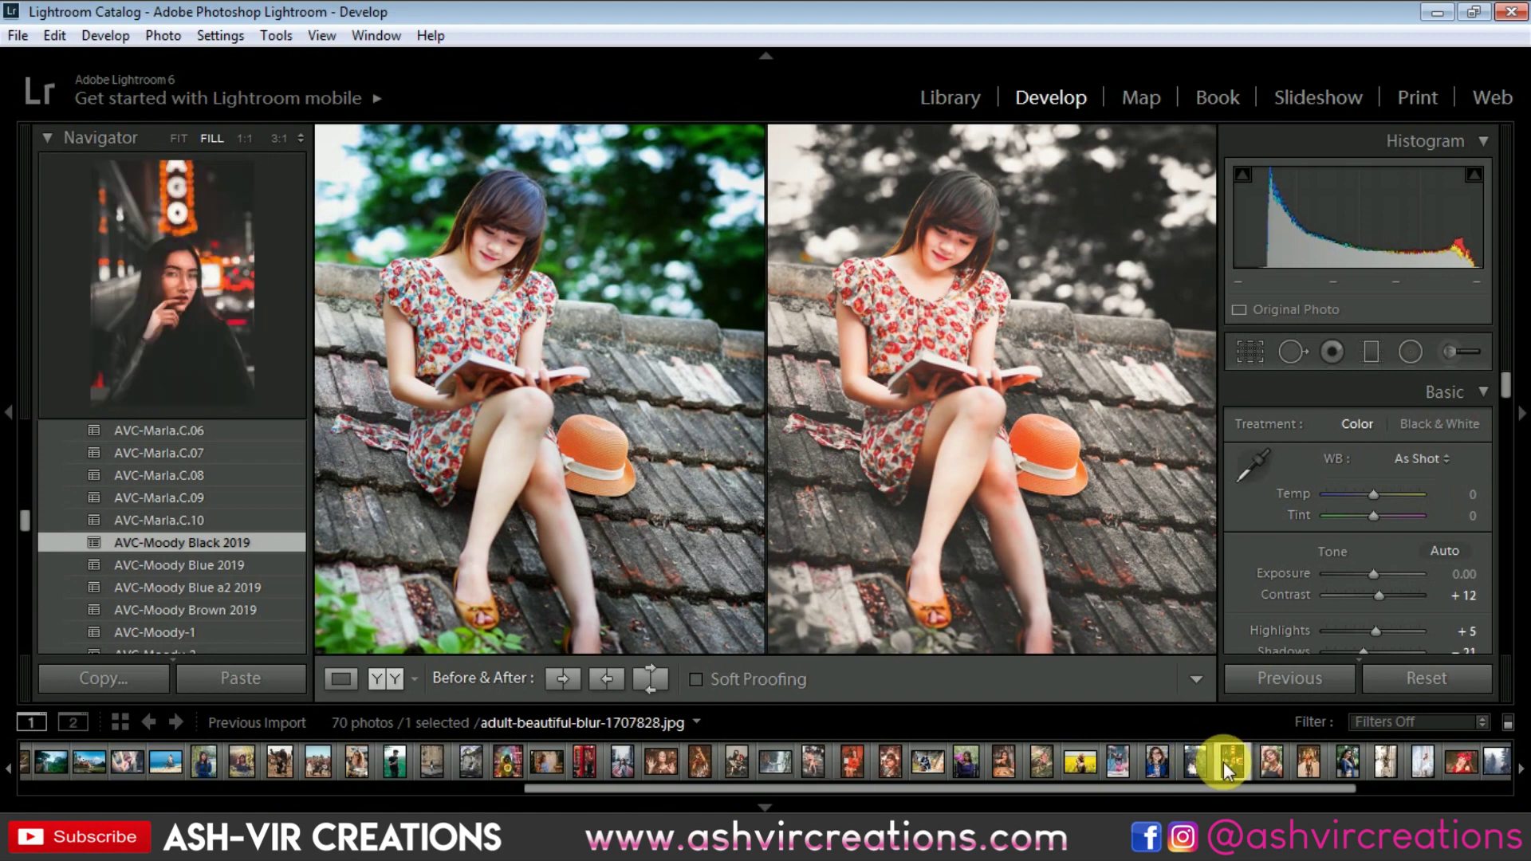
pyautogui.click(1380, 678)
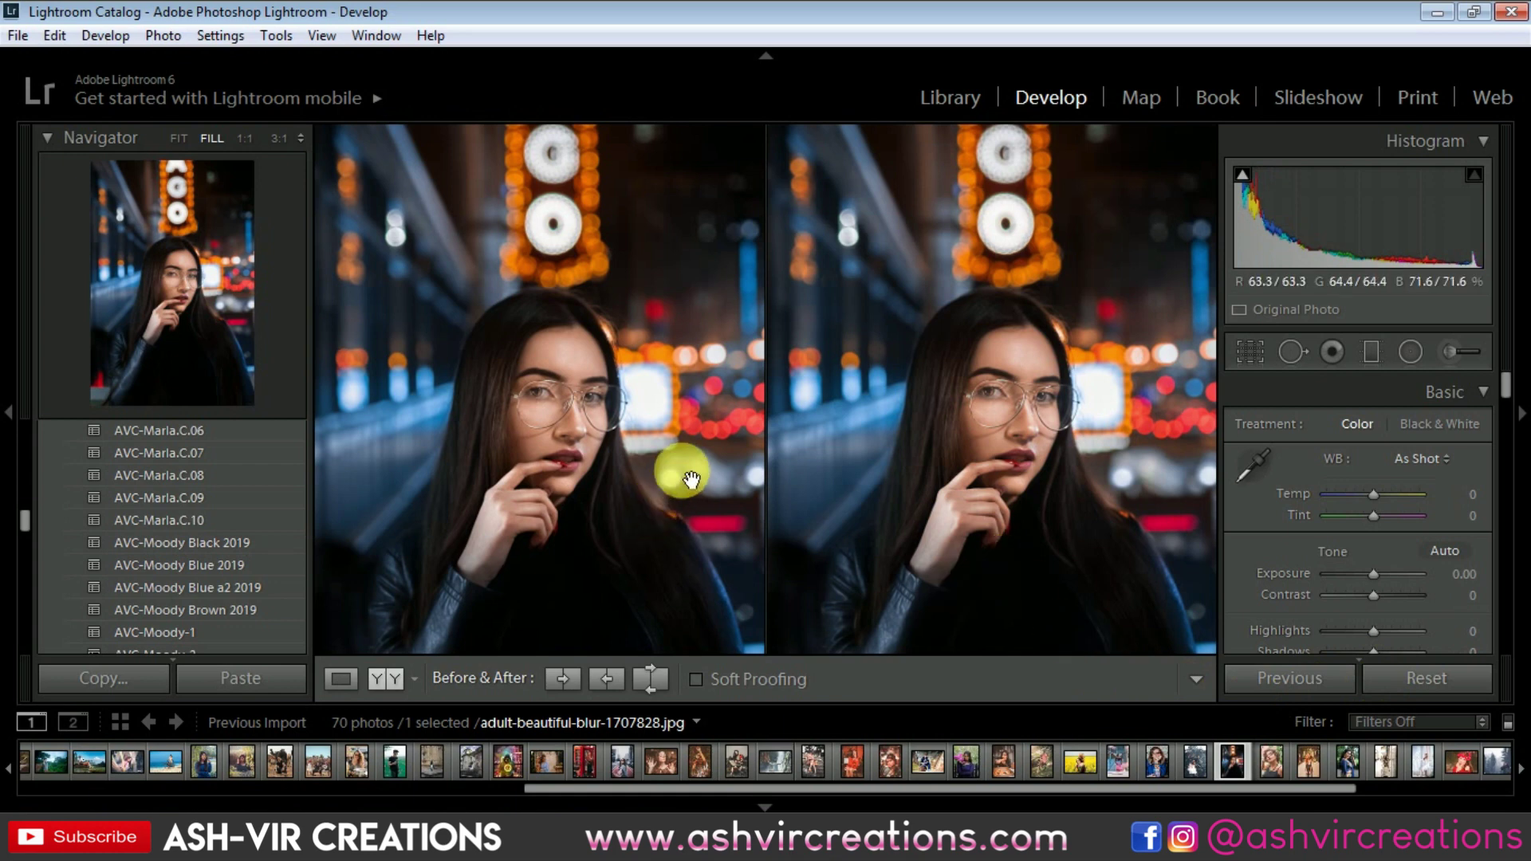
pyautogui.moveTo(937, 467); pyautogui.dragTo(940, 417)
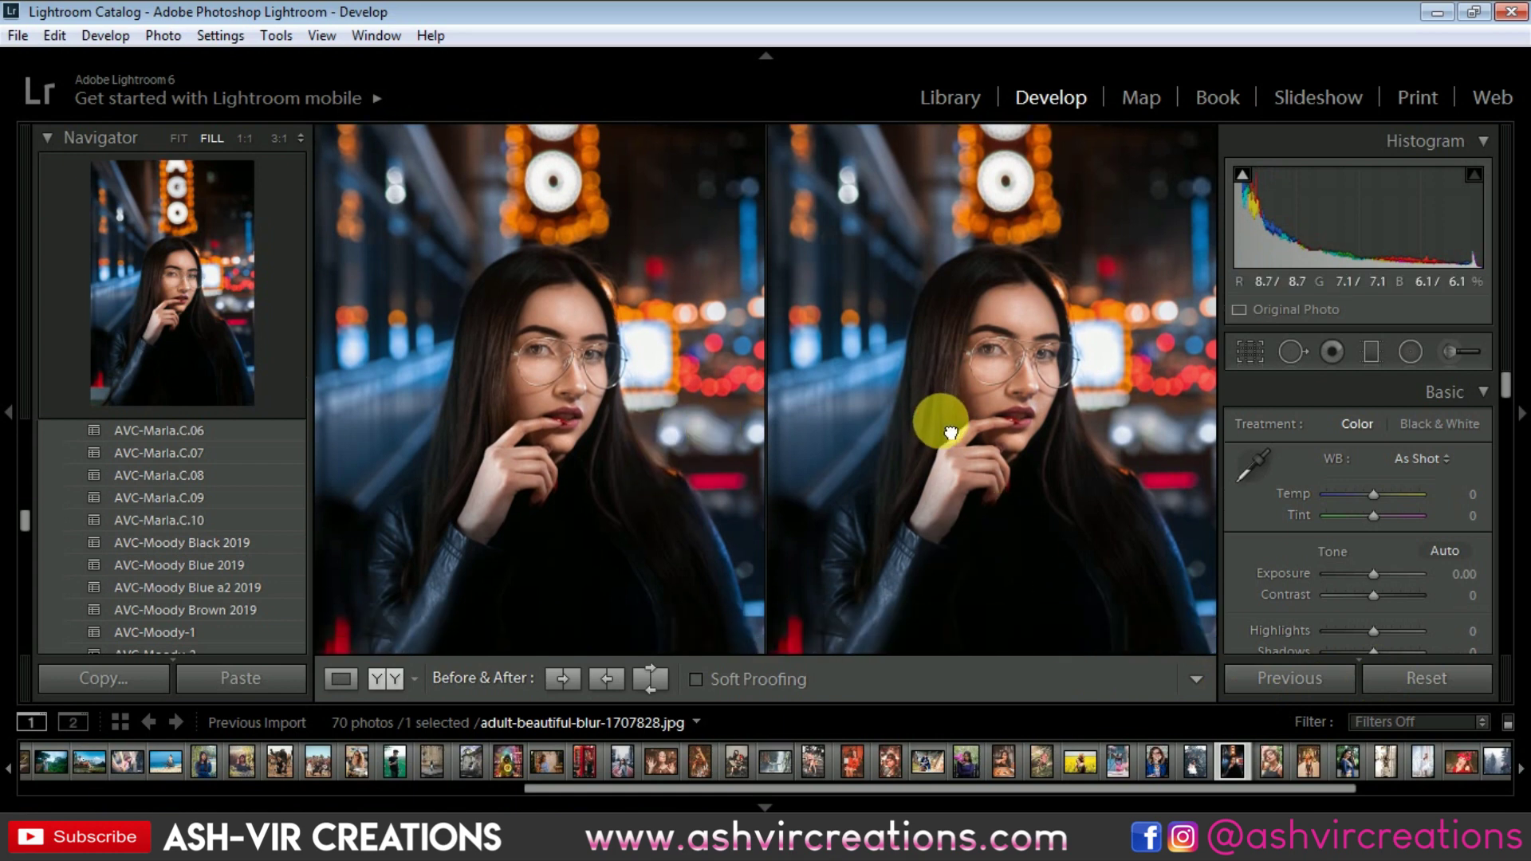
pyautogui.click(271, 543)
pyautogui.moveTo(1036, 464); pyautogui.dragTo(1099, 470)
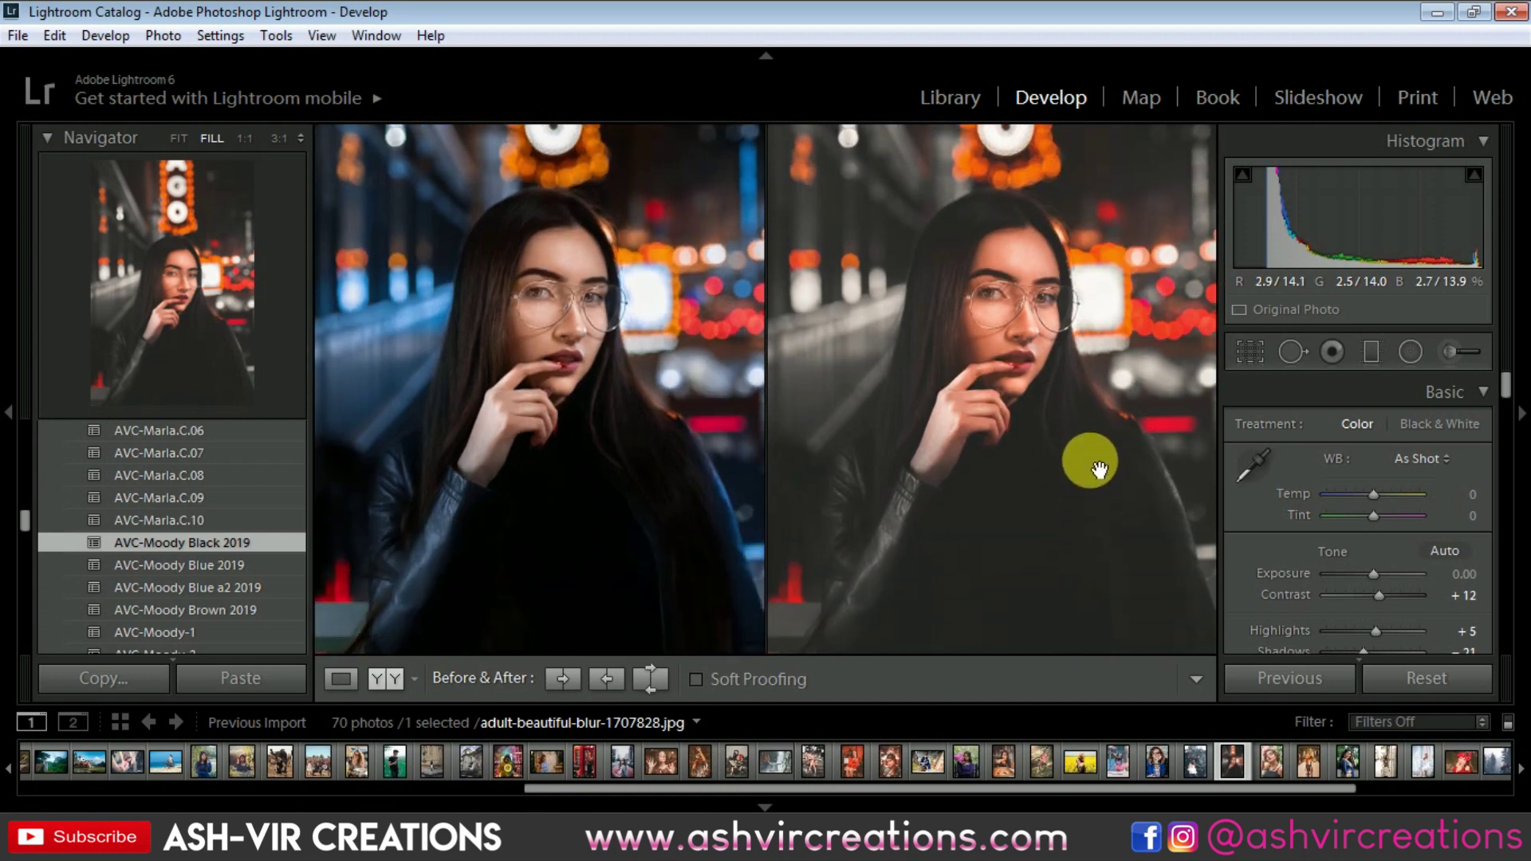
pyautogui.click(173, 139)
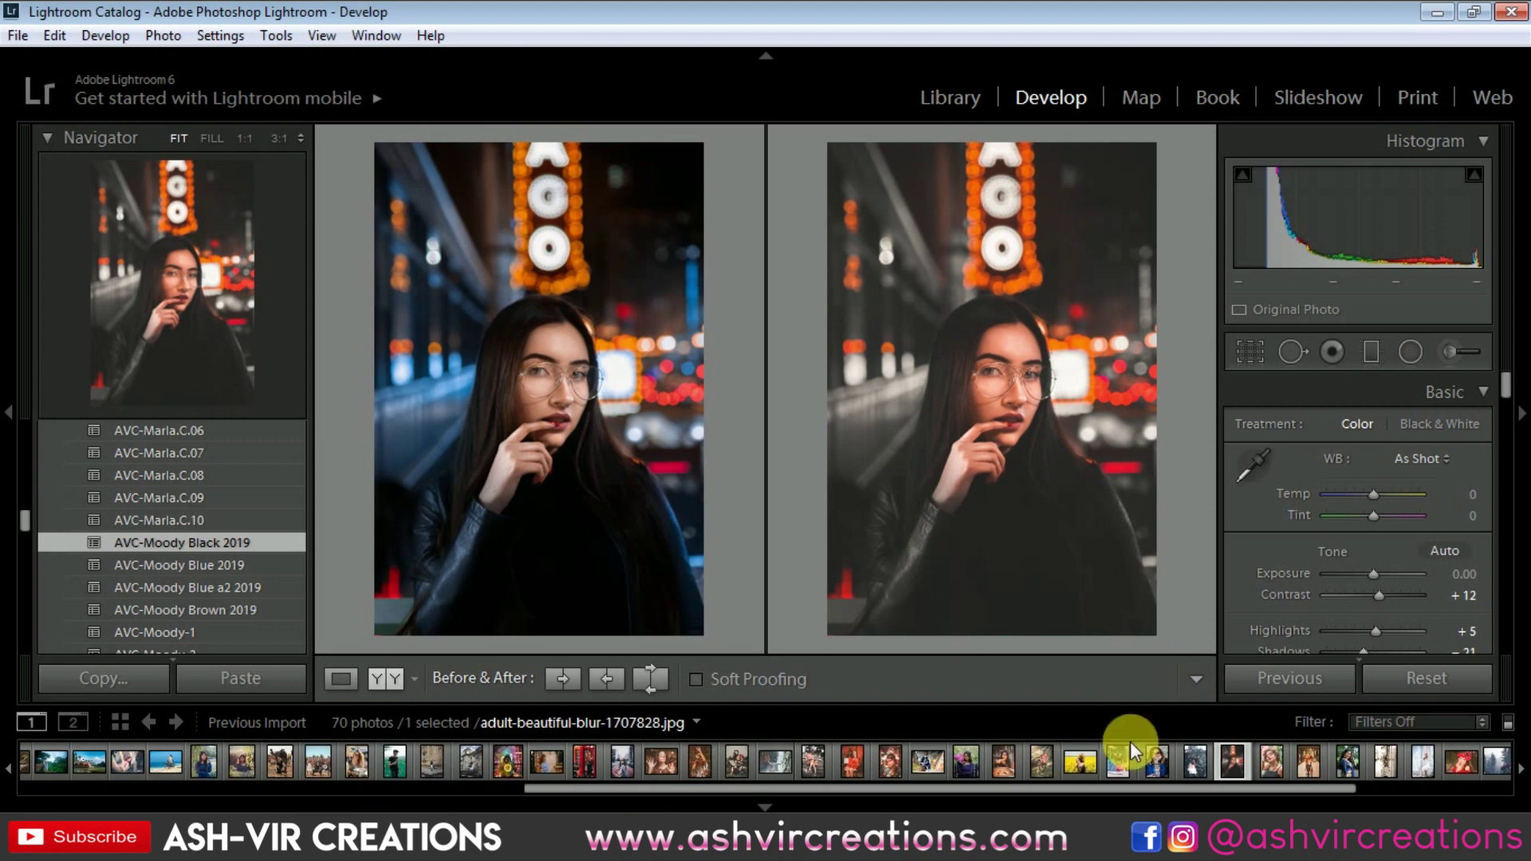
# Step: Apply AVC-Moody Black 2019 to the white-dress photo and the shopping-bag photo
pyautogui.click(1409, 762)
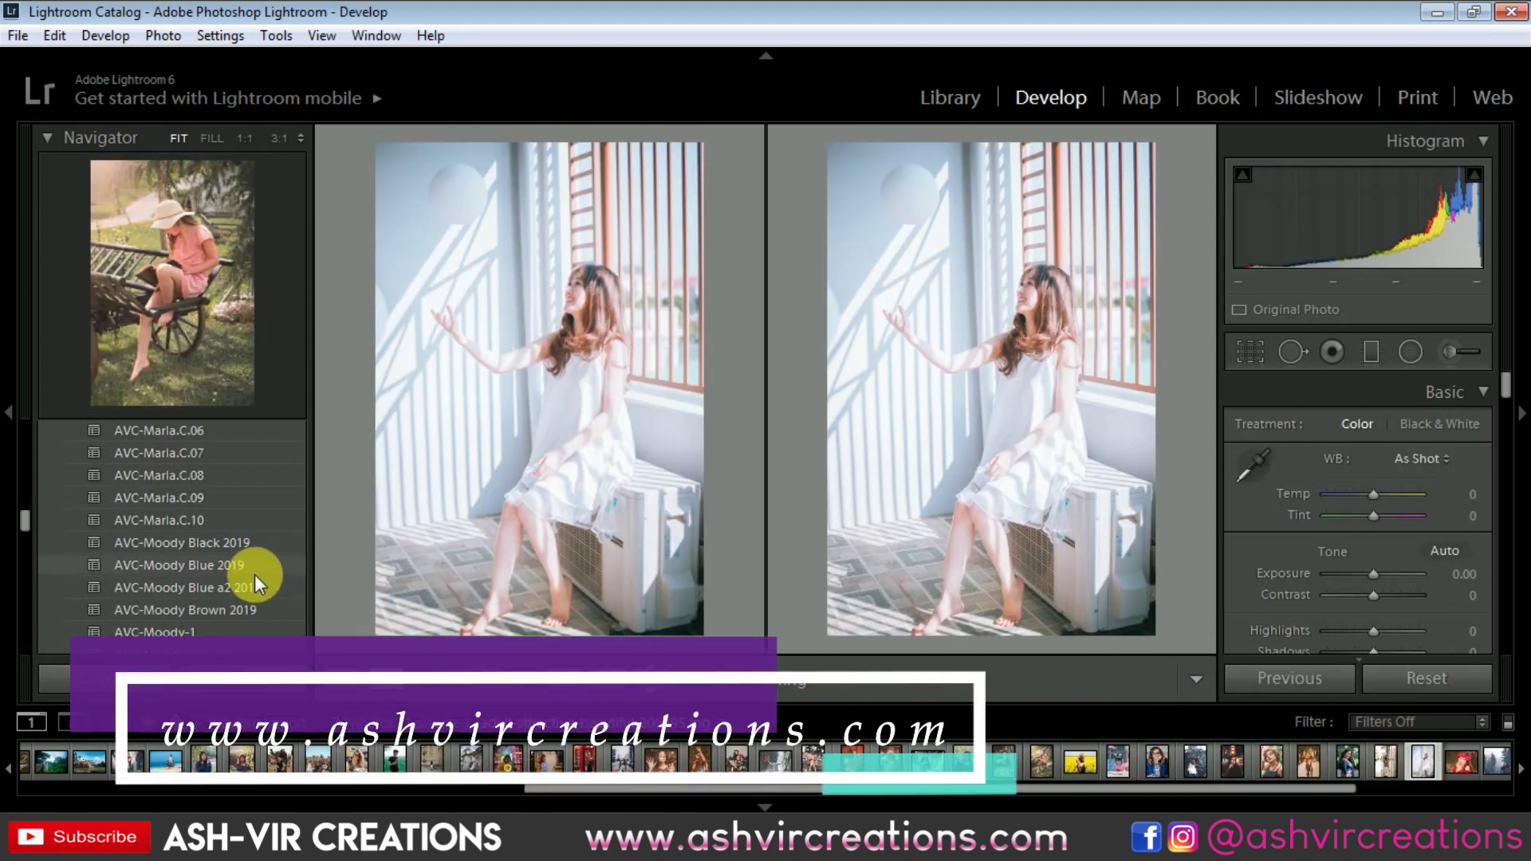
pyautogui.click(242, 538)
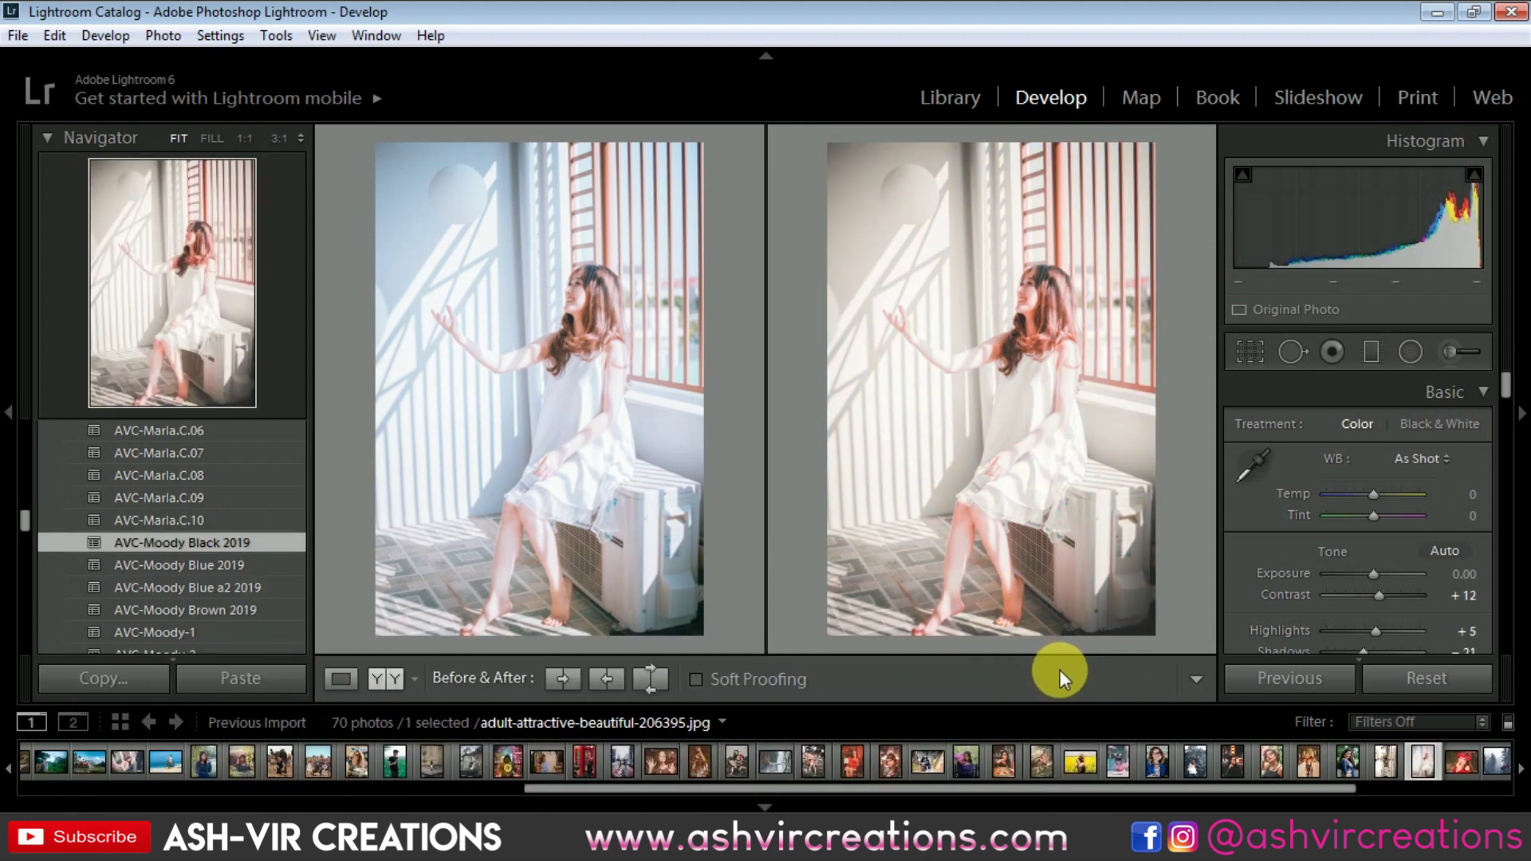
pyautogui.click(1308, 763)
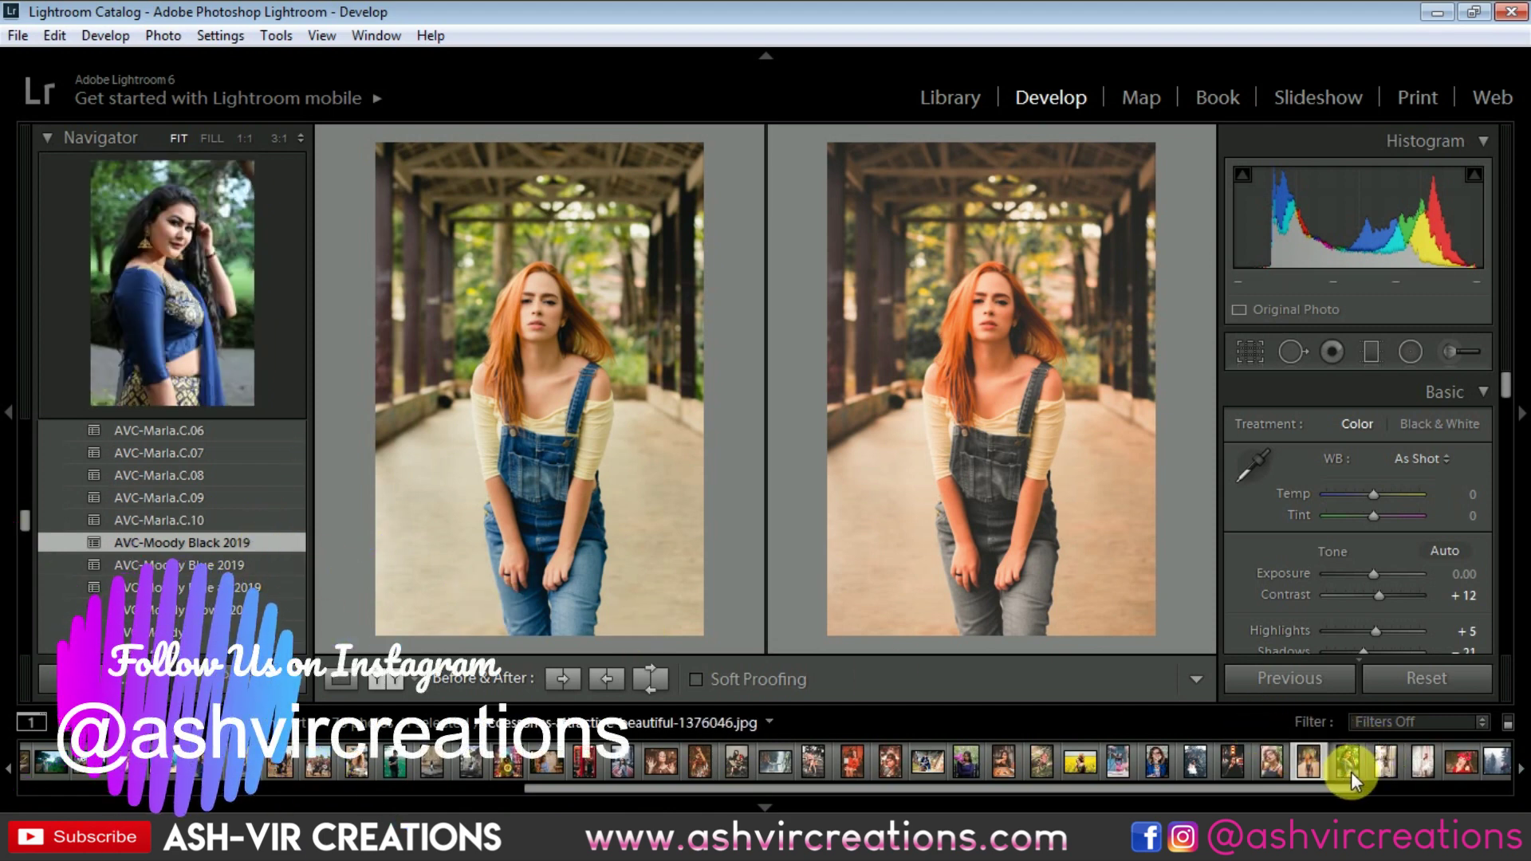
pyautogui.click(1383, 763)
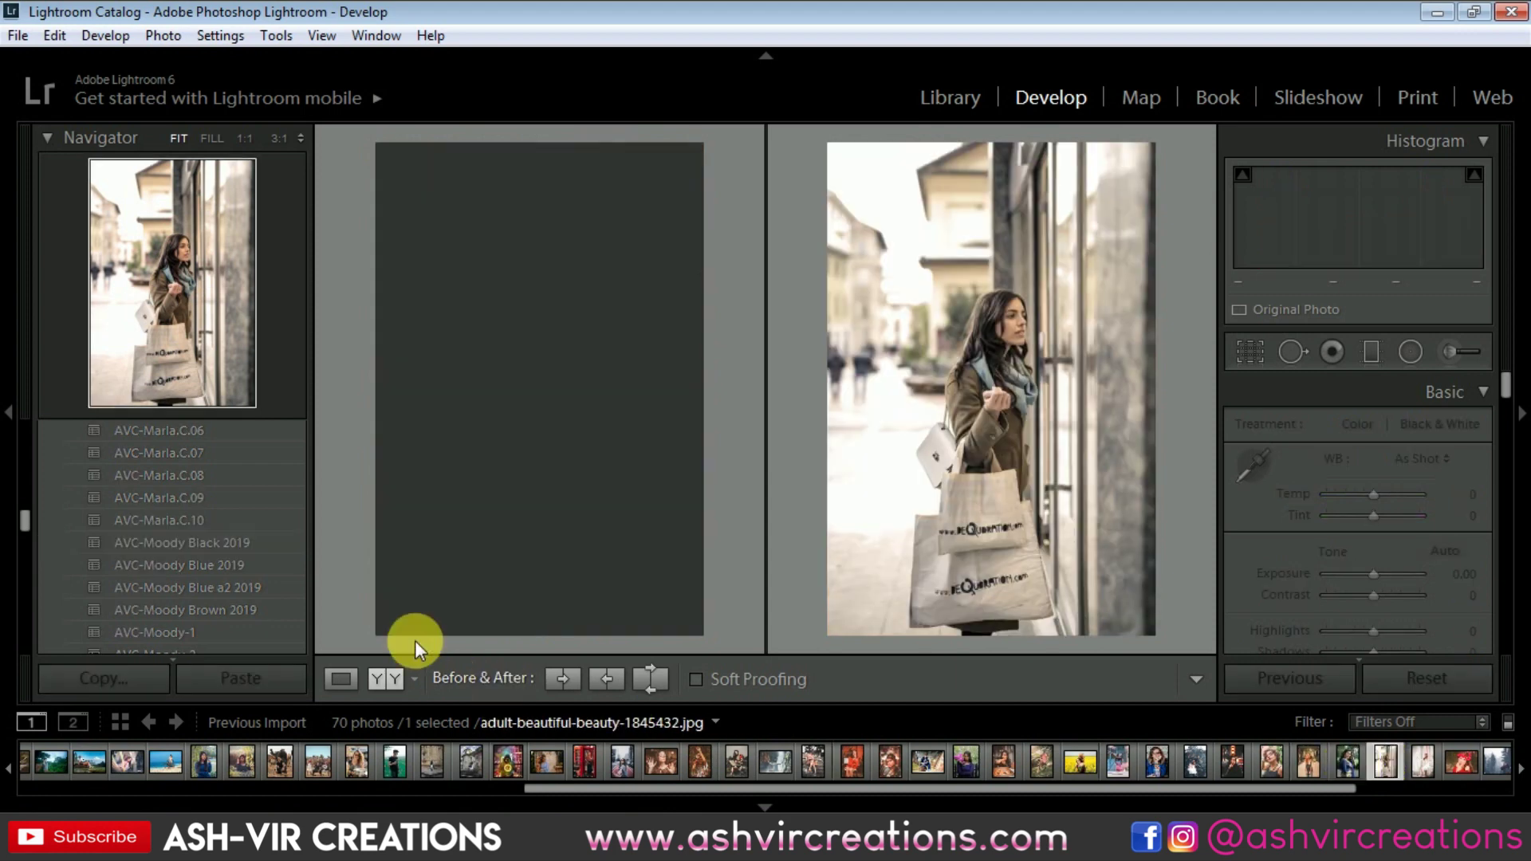
pyautogui.click(245, 542)
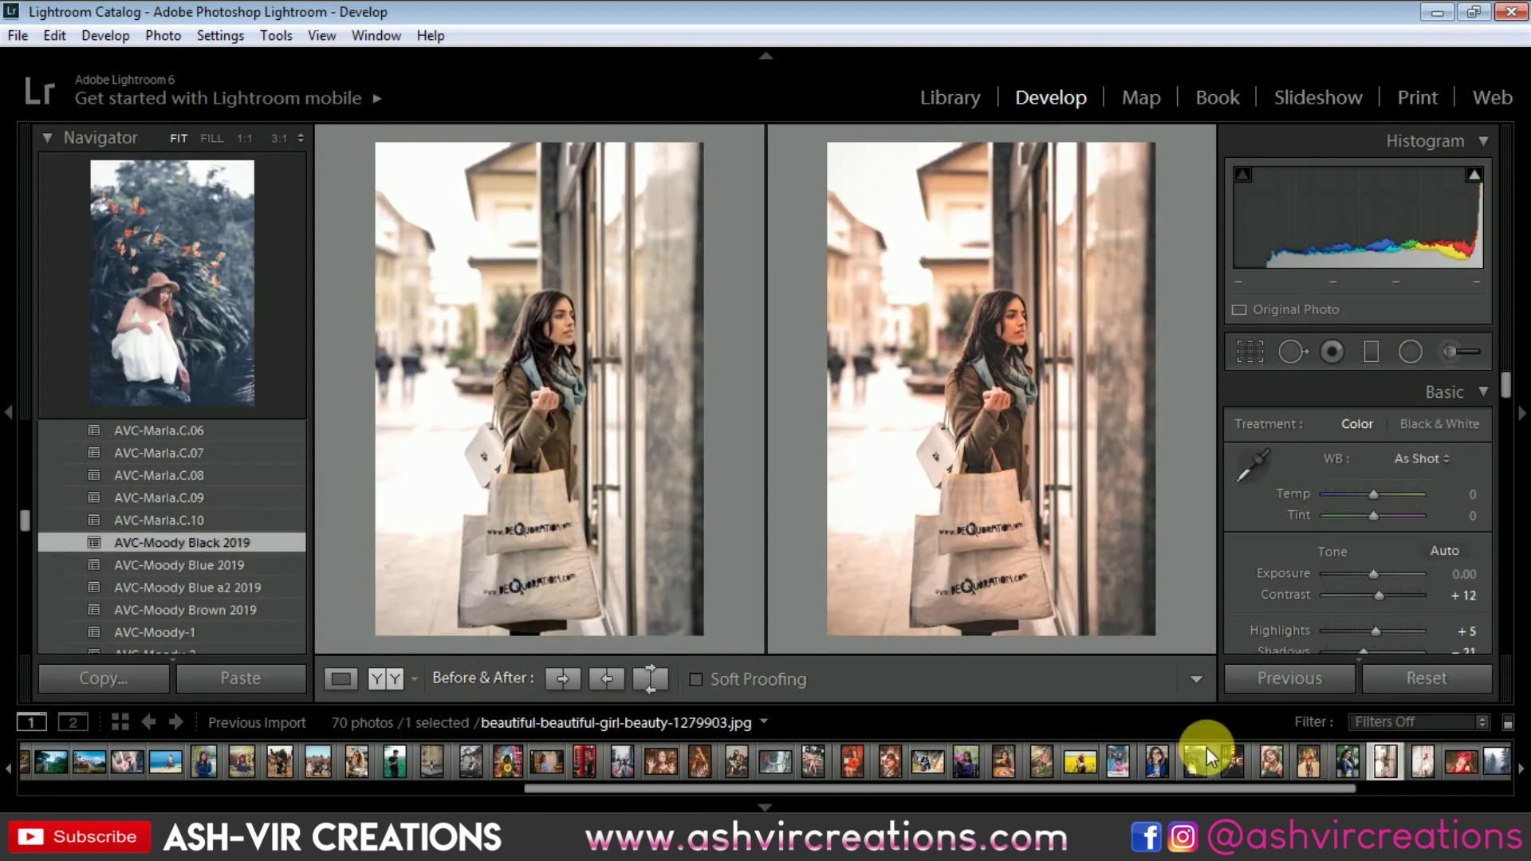